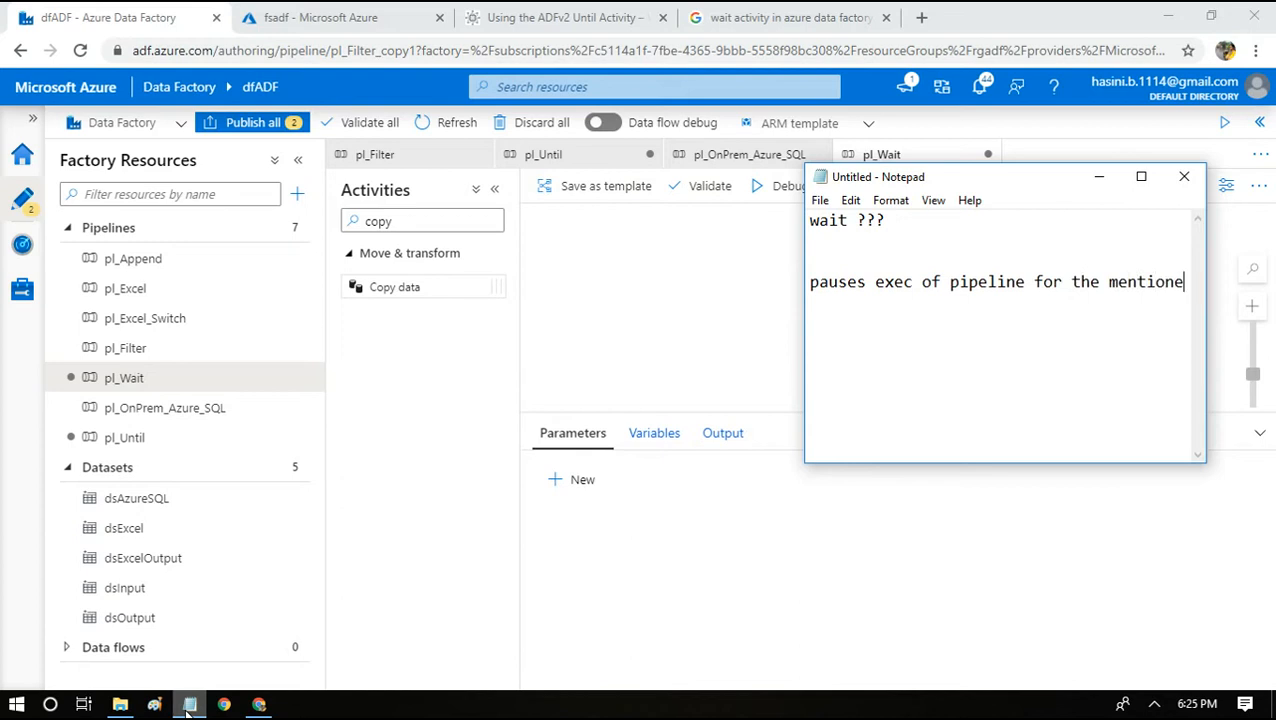
Finish the Notepad line as "pauses exec of pipeline for the mentioned seconds" and highlight both the explanation and the "wait ???" heading.
text(d seconds)
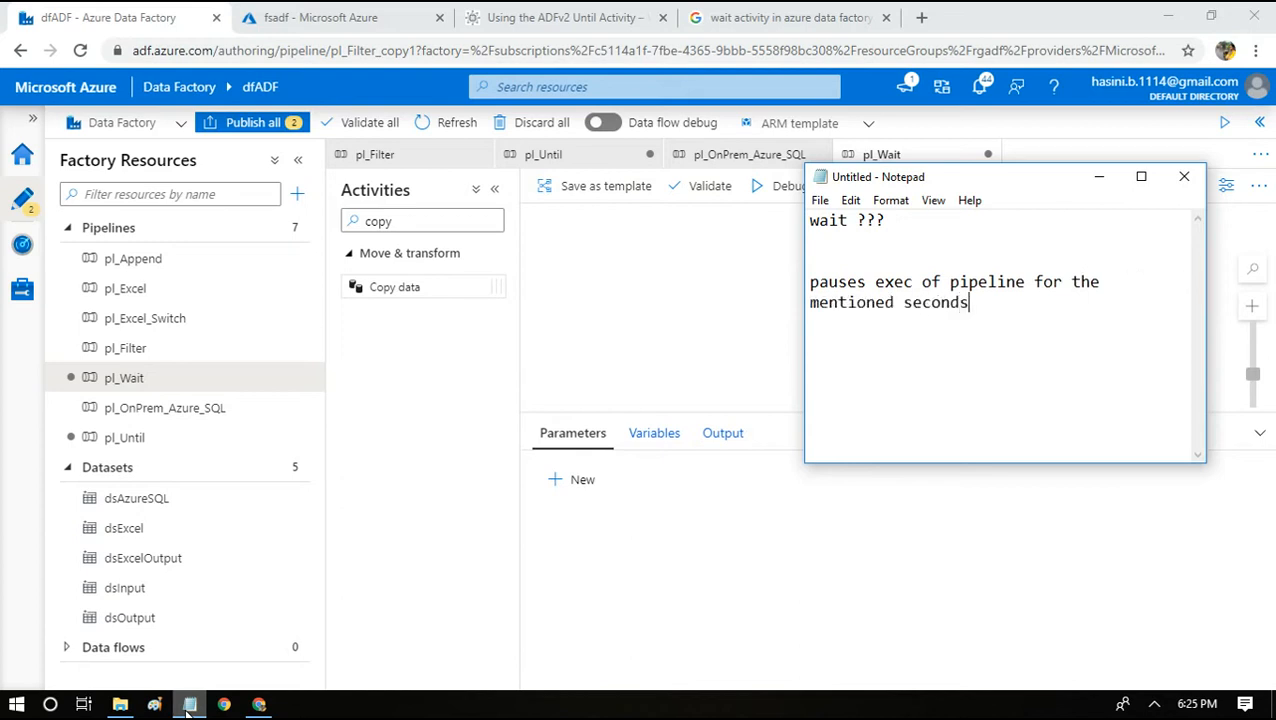
key(shift+Up)
key(shift+Up)
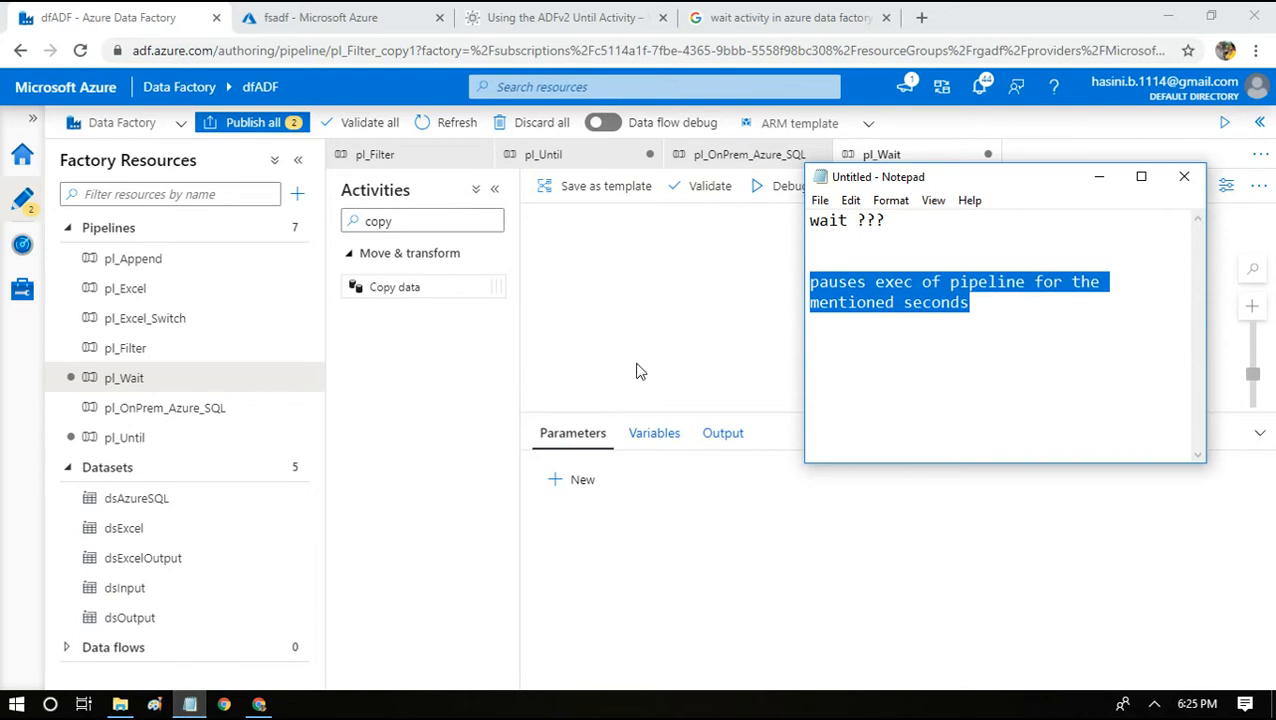
drag(931, 220, 772, 192)
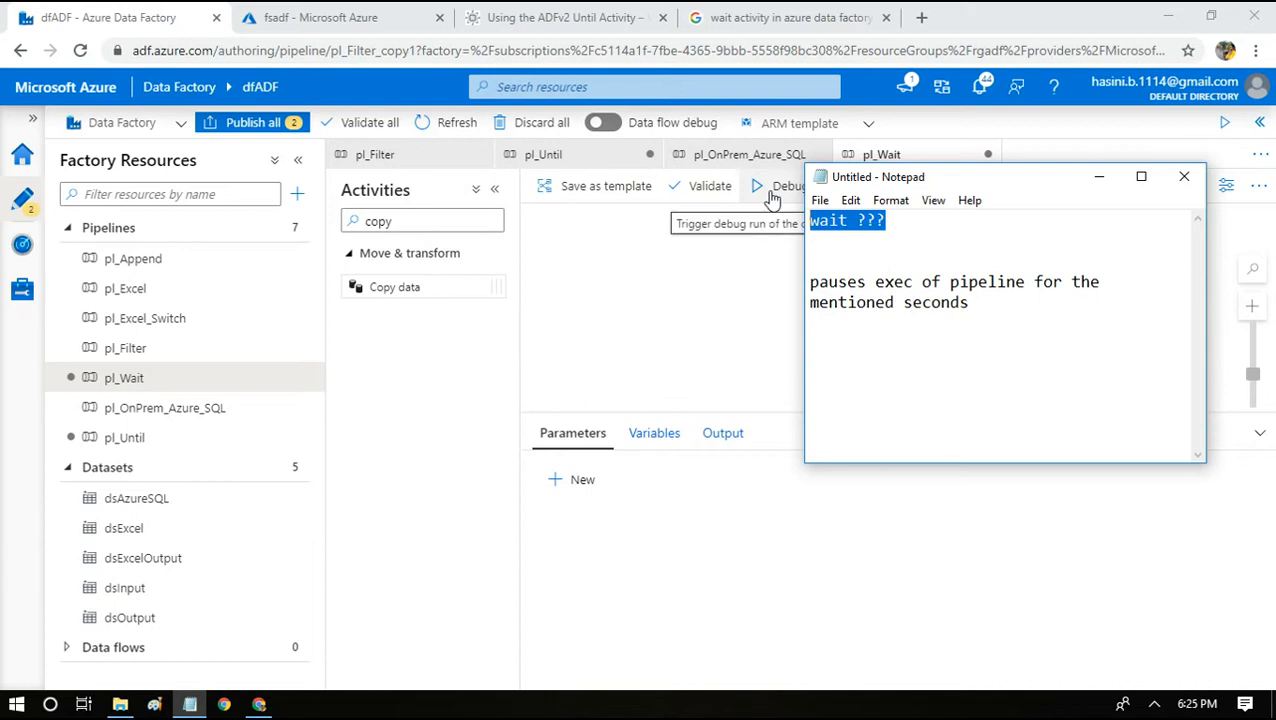
Switch to Azure Data Factory, search the activities for "wai" and add a Wait activity to the pl_Wait canvas.
click(610, 362)
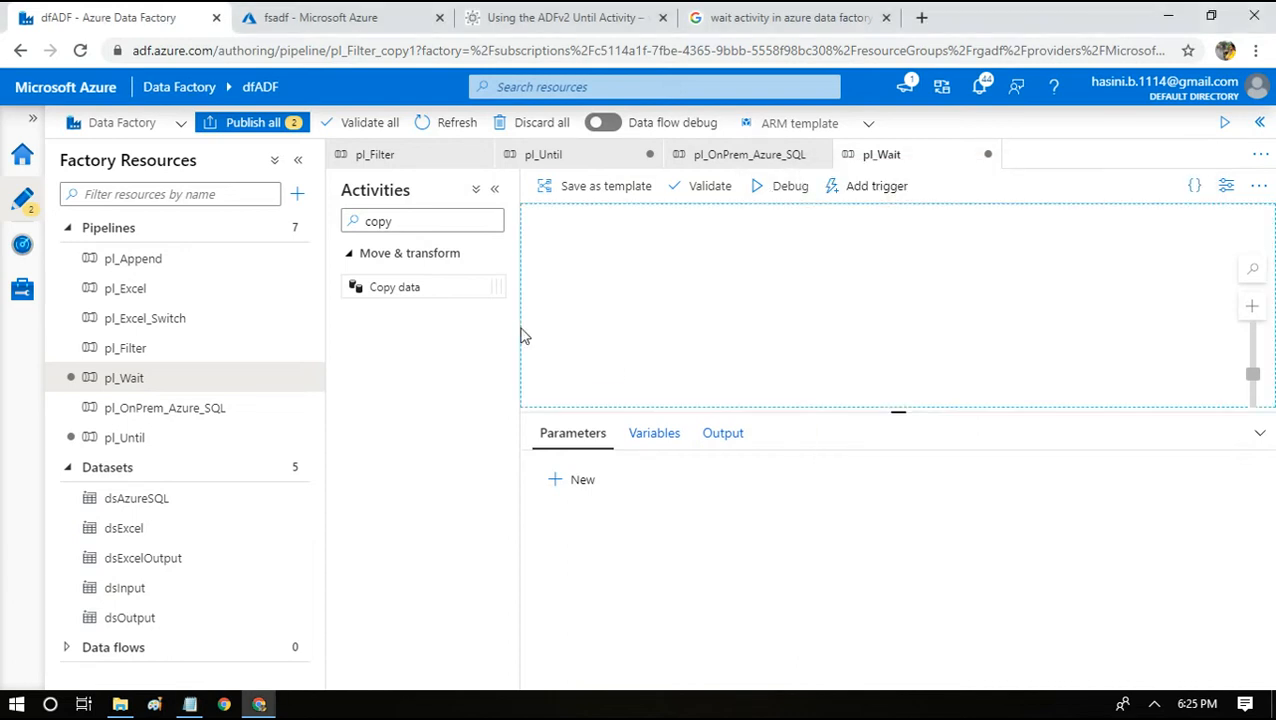
double_click(427, 230)
key(BackSpace)
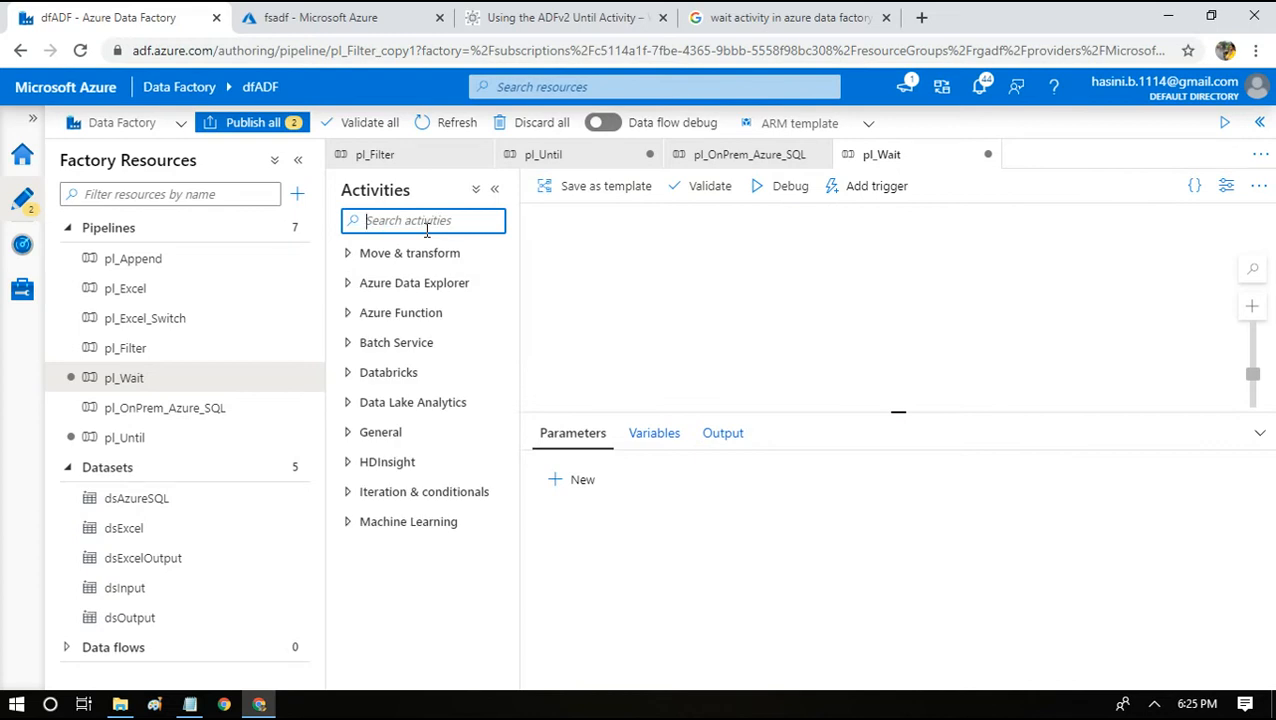
text(wai)
drag(378, 286, 775, 298)
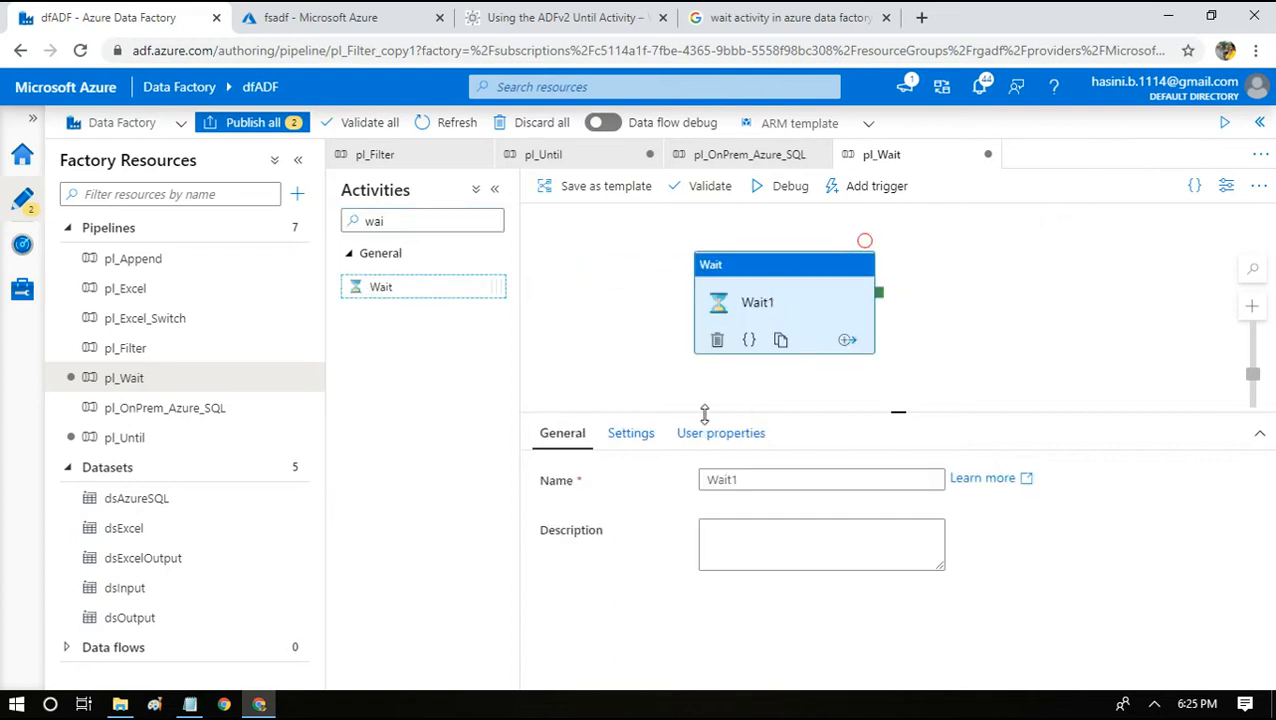
Name the Wait activity "Wait for 5 seconds" and set its wait time to 5 seconds.
double_click(743, 477)
text(Wait for 5 sec)
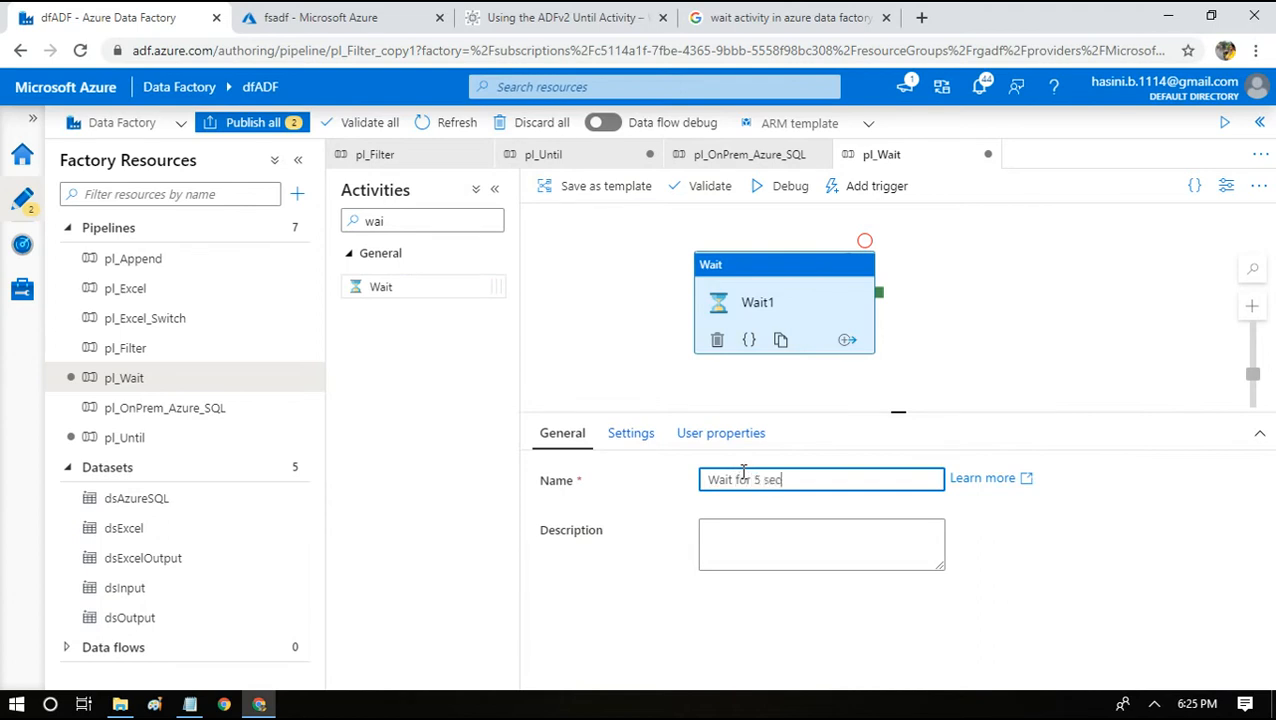
text(onds)
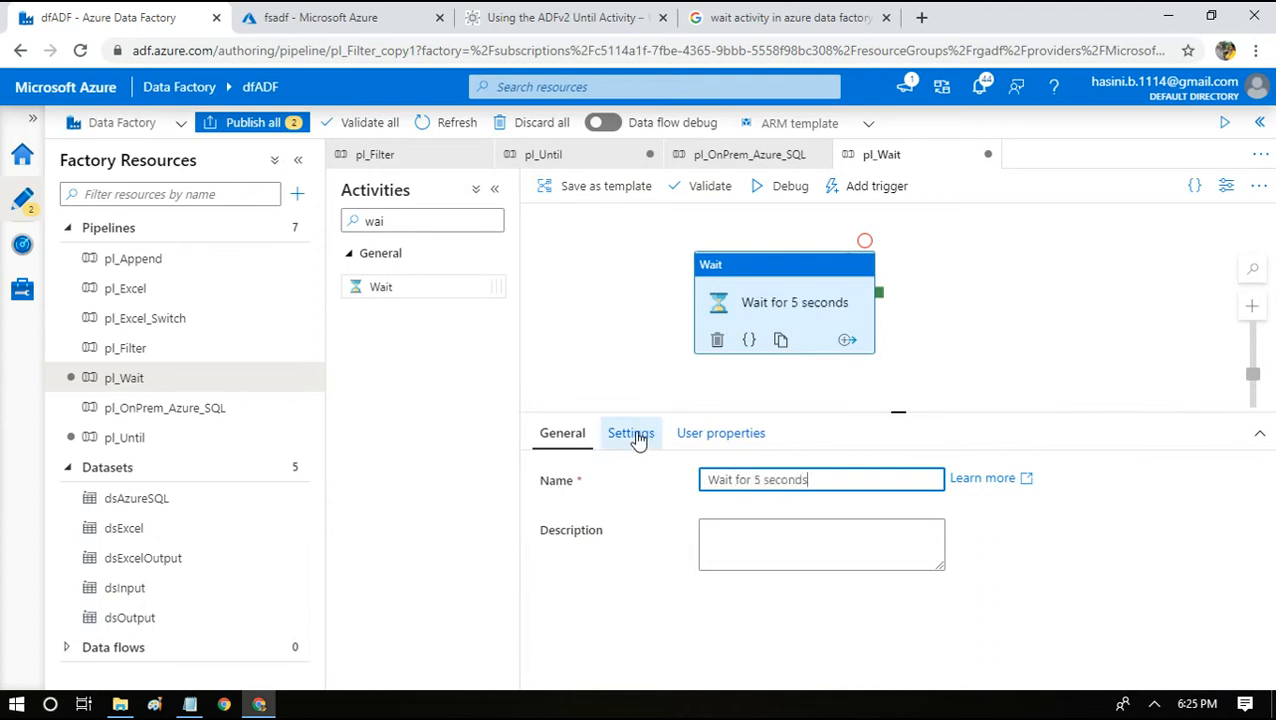
click(632, 436)
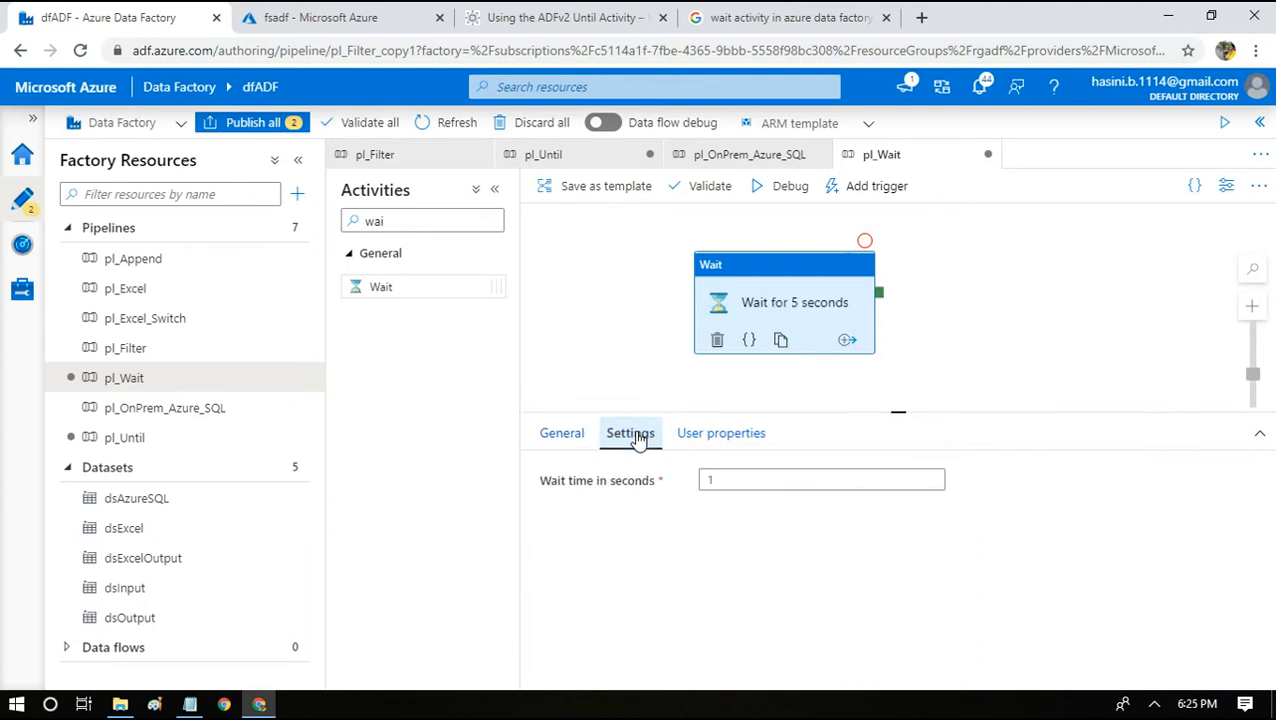
double_click(762, 479)
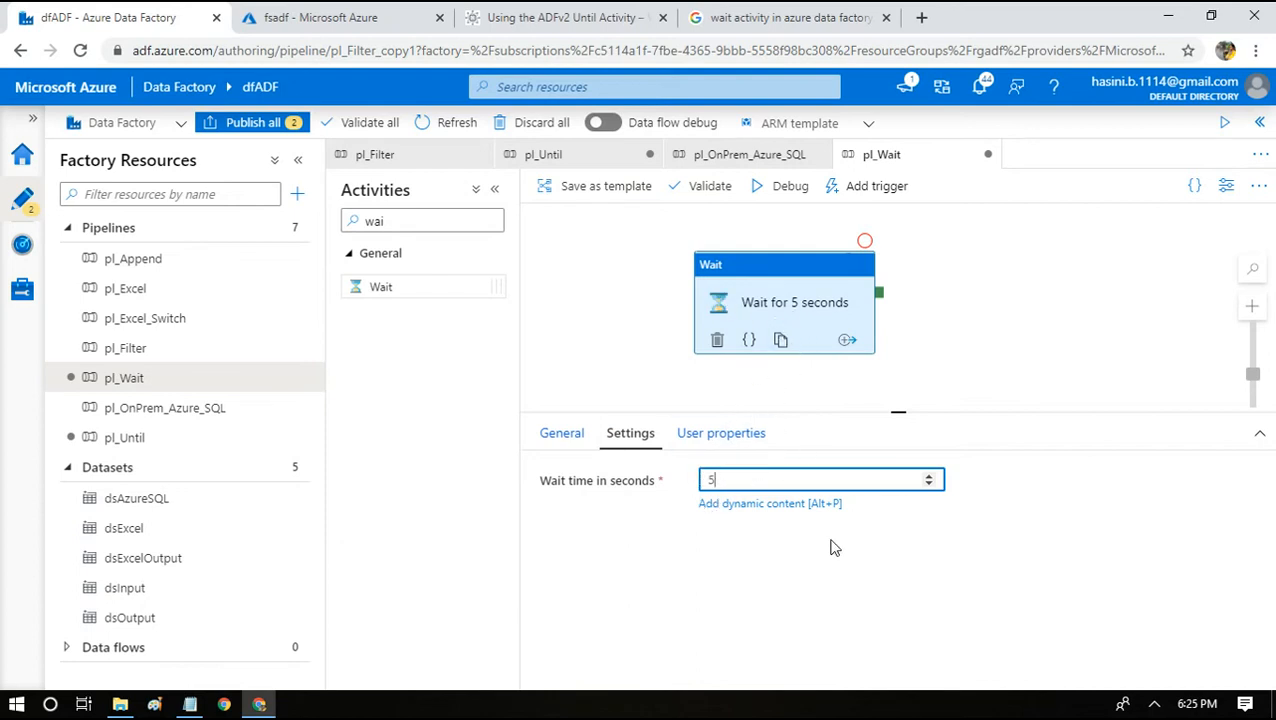
Add a Copy data activity beside the Wait activity and connect the Wait activity's success output to it.
double_click(401, 209)
text(copy)
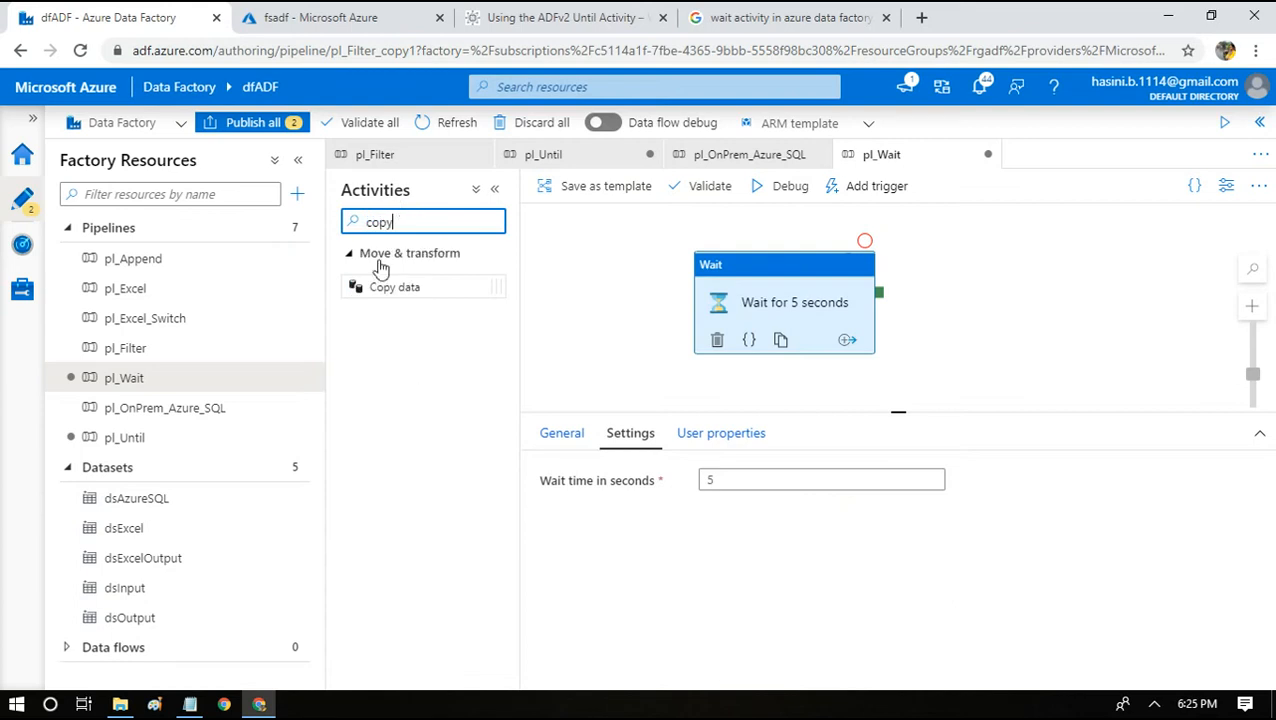
drag(396, 286, 998, 280)
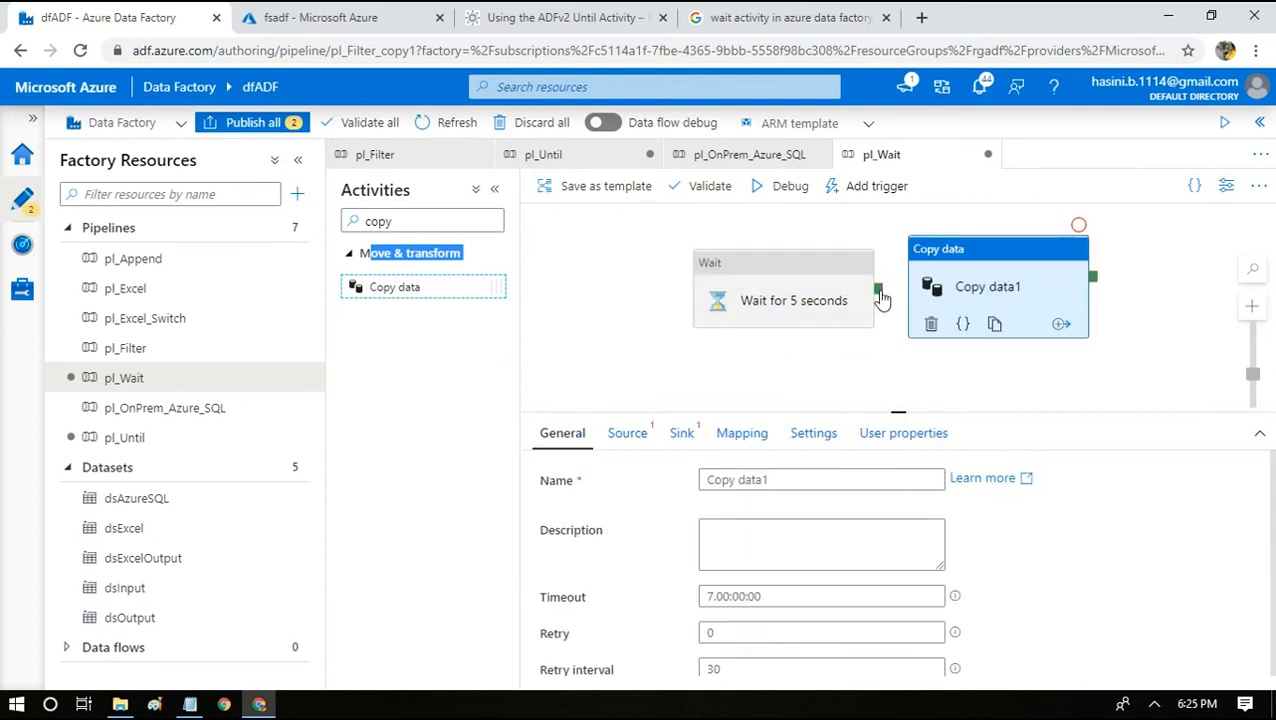
drag(878, 289, 955, 292)
Set the Copy data activity's source dataset to dsExcel and its sink dataset to dsAzureSQL.
click(968, 288)
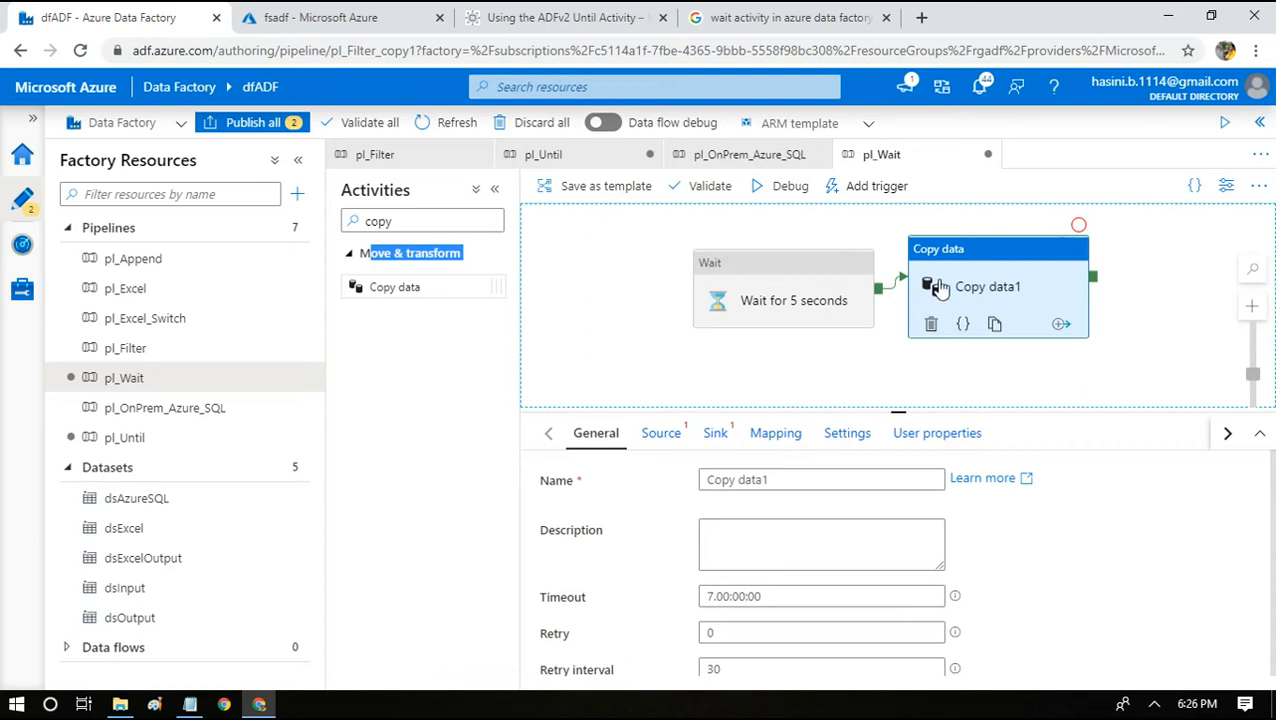
click(676, 440)
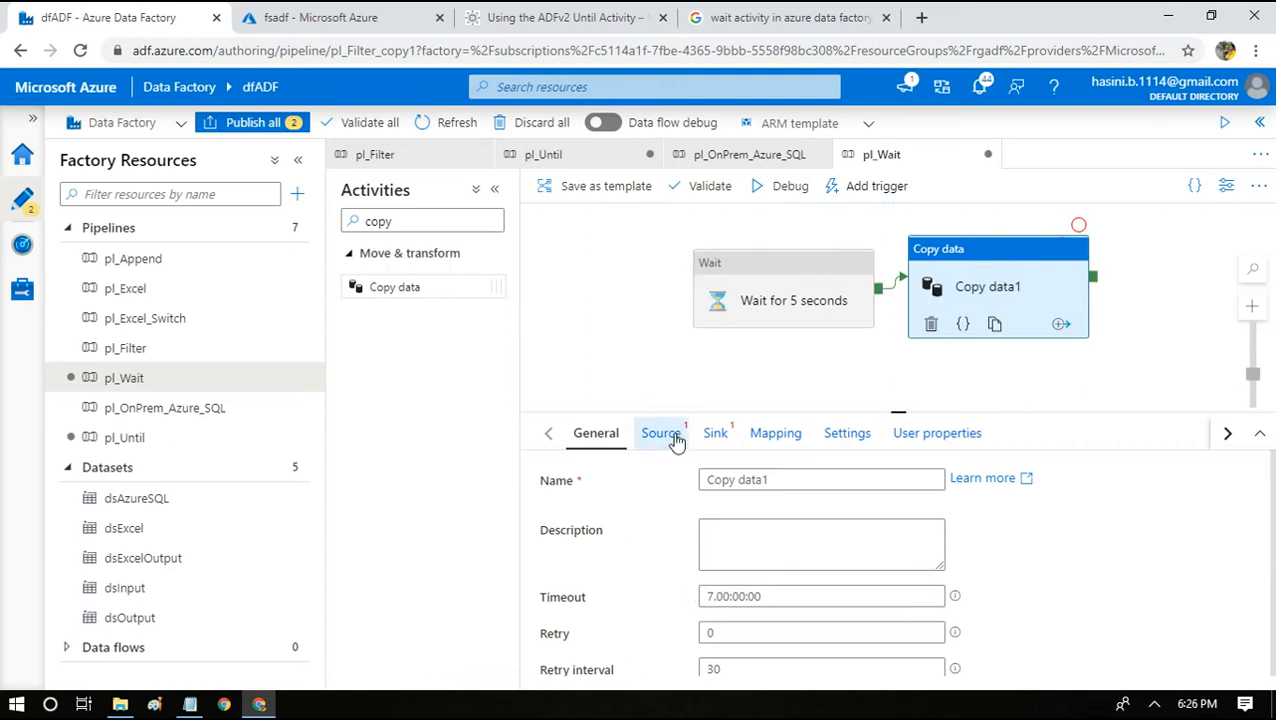
click(740, 481)
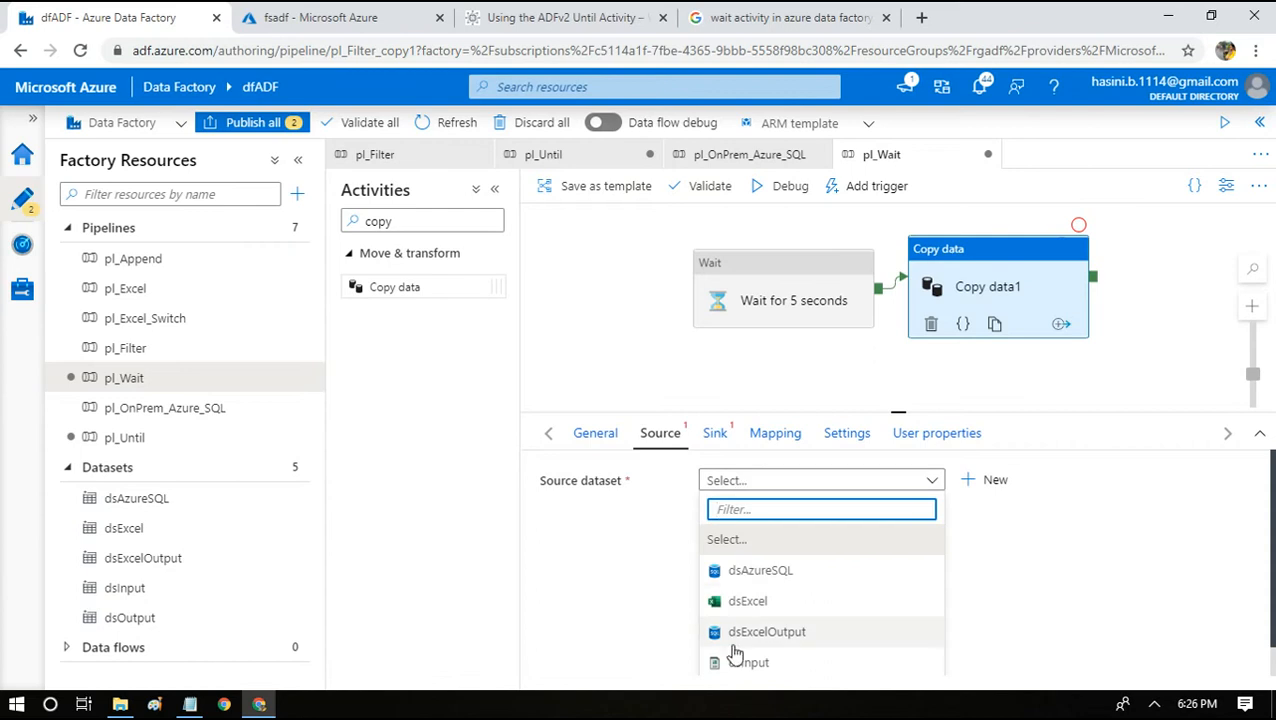
click(730, 601)
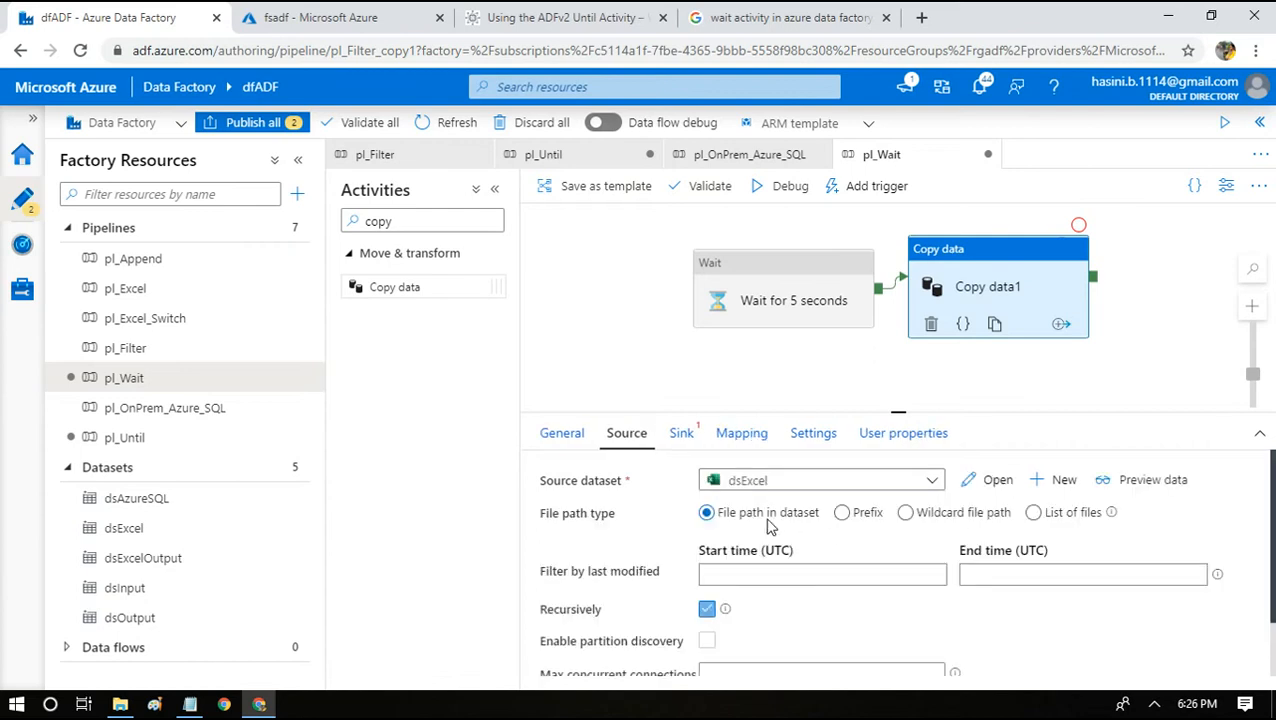
click(682, 435)
click(823, 482)
click(741, 575)
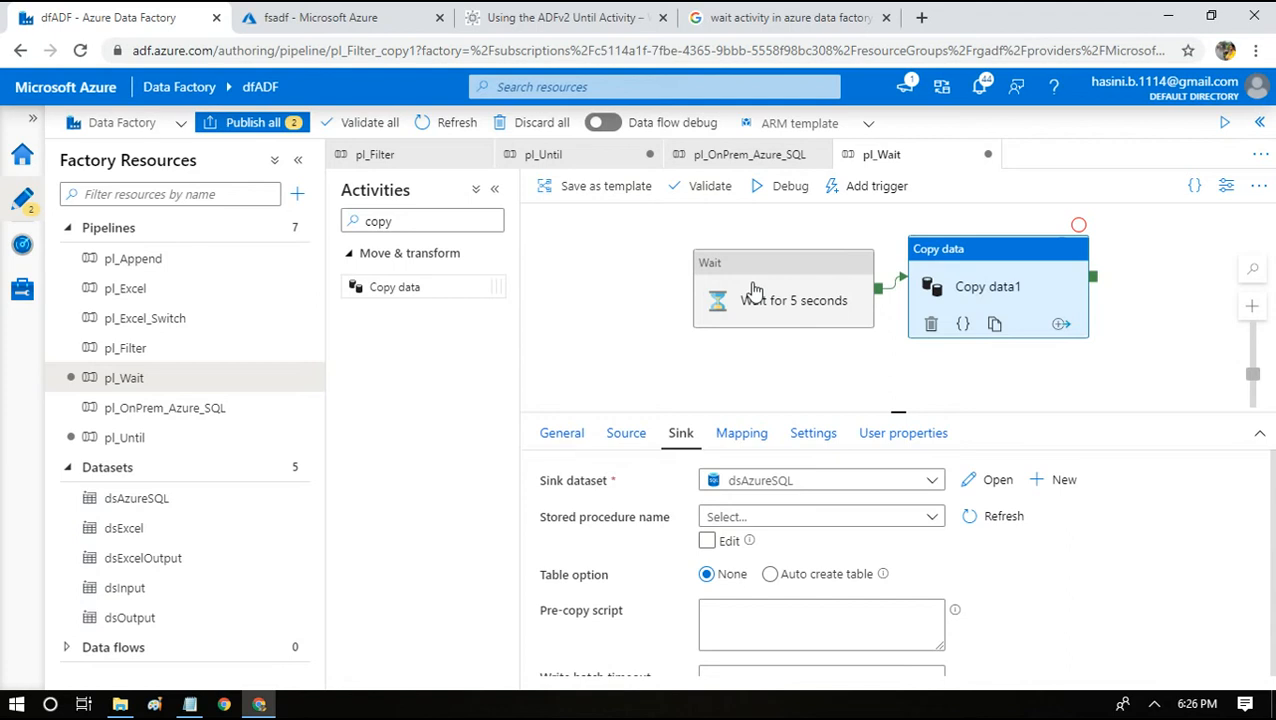
Debug the pl_Wait pipeline and check the Wait activity's duration in the run output.
click(792, 194)
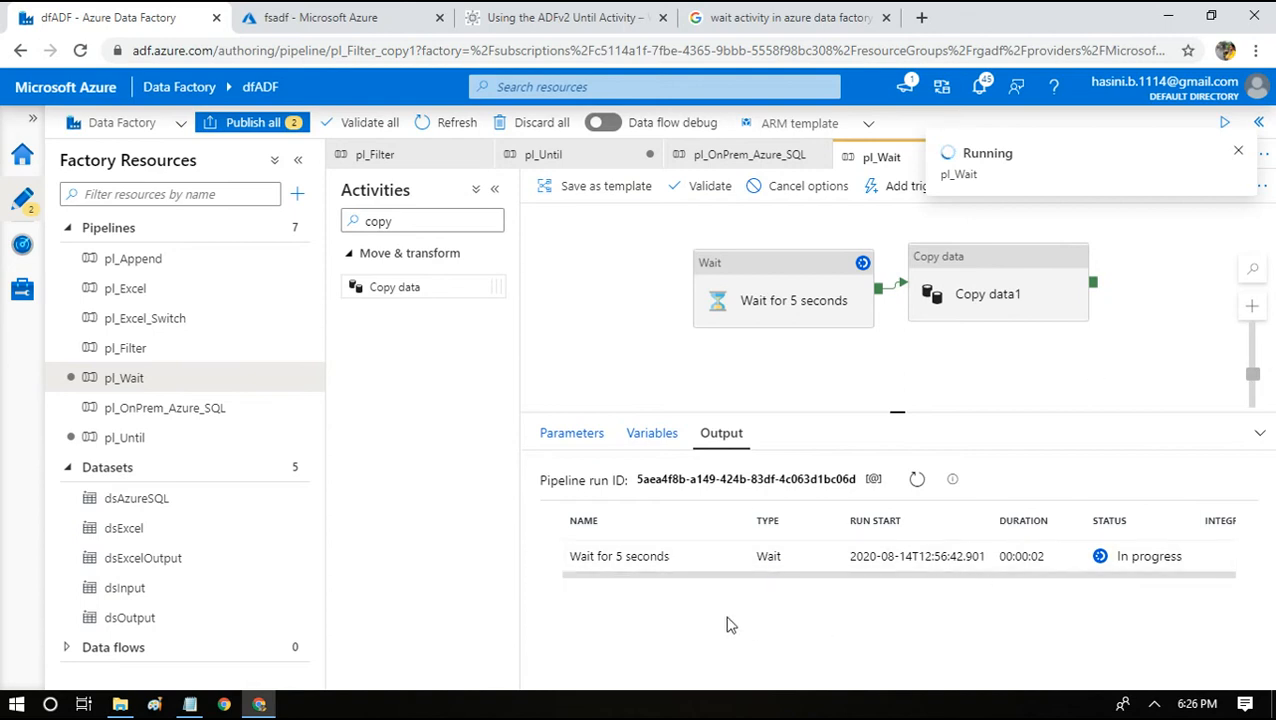
double_click(1042, 556)
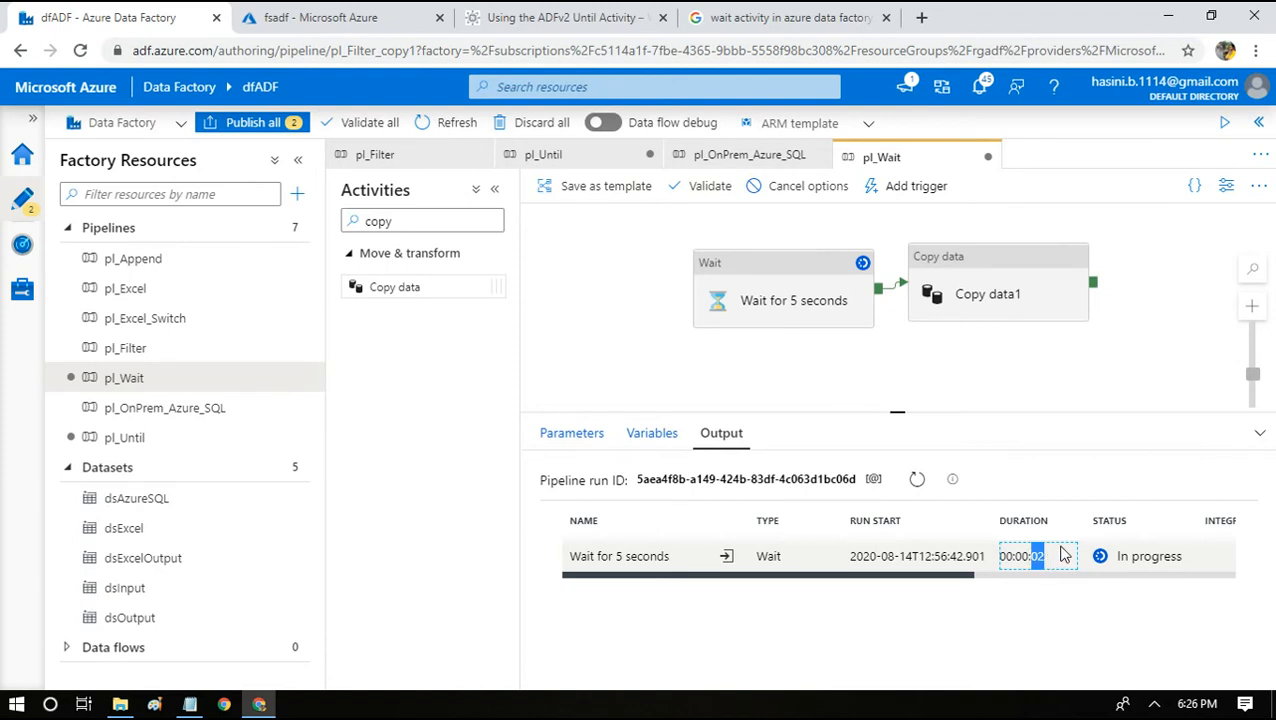
click(833, 278)
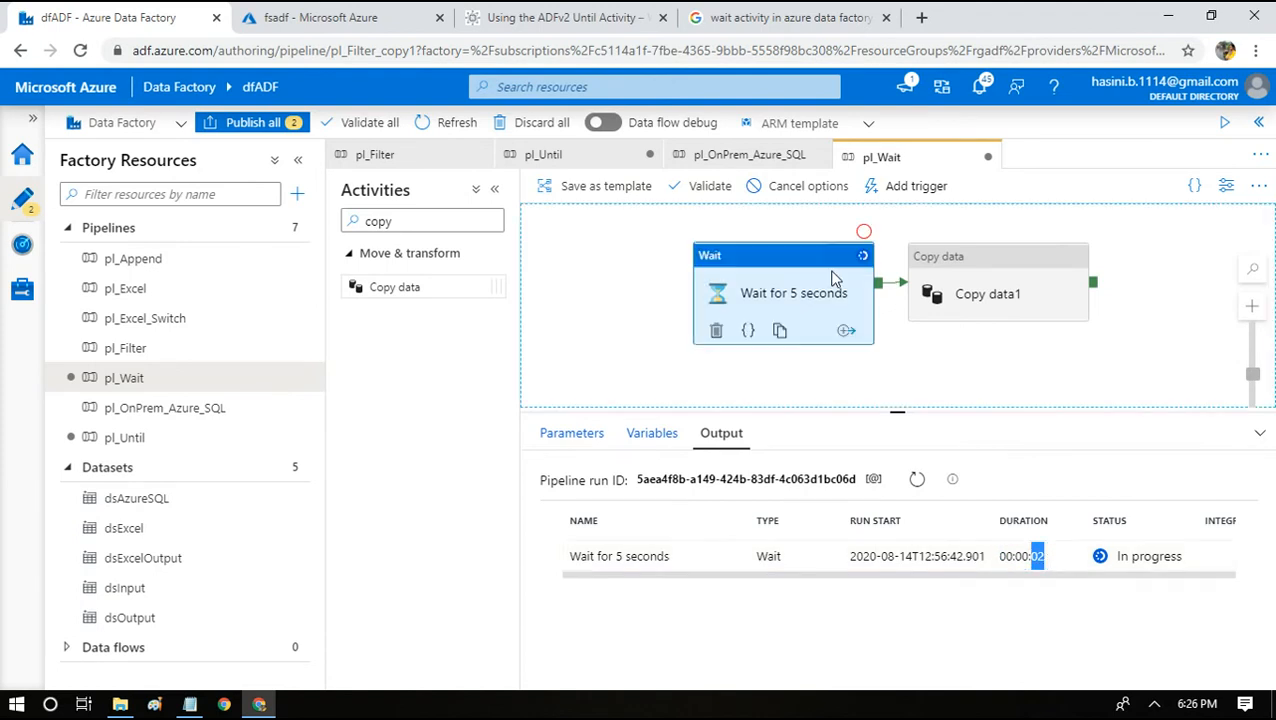
click(898, 361)
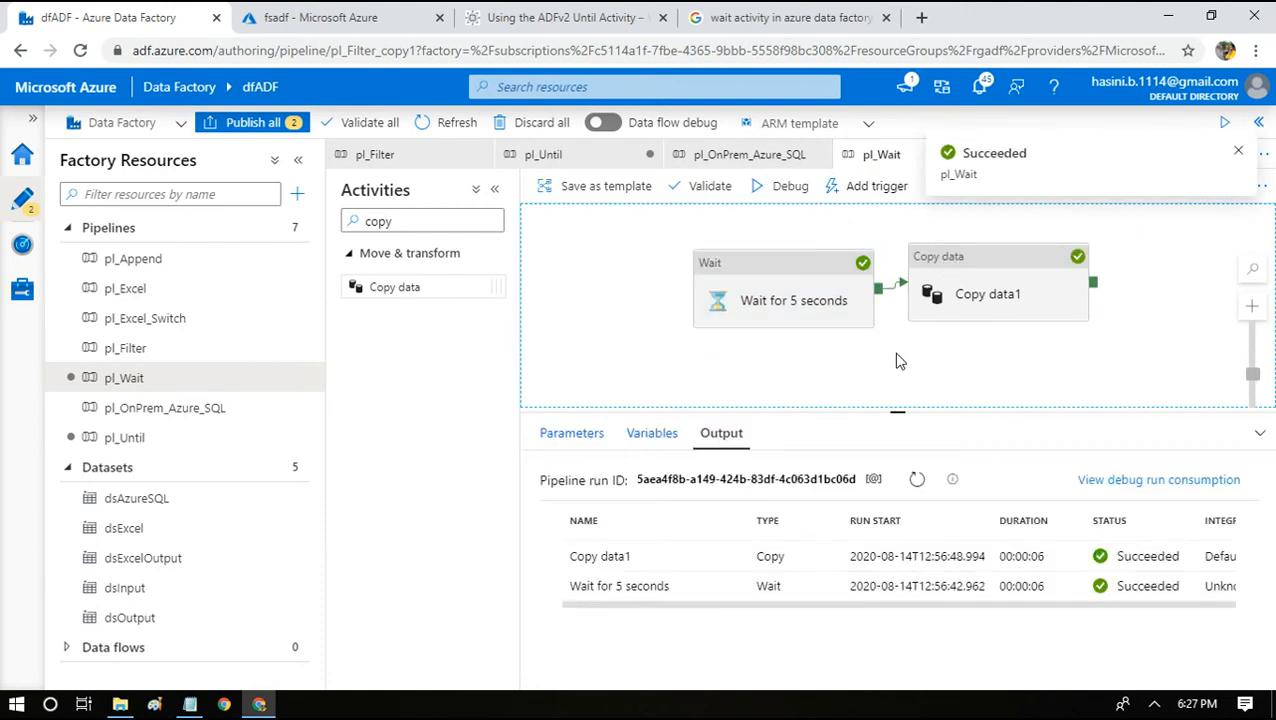
click(1045, 586)
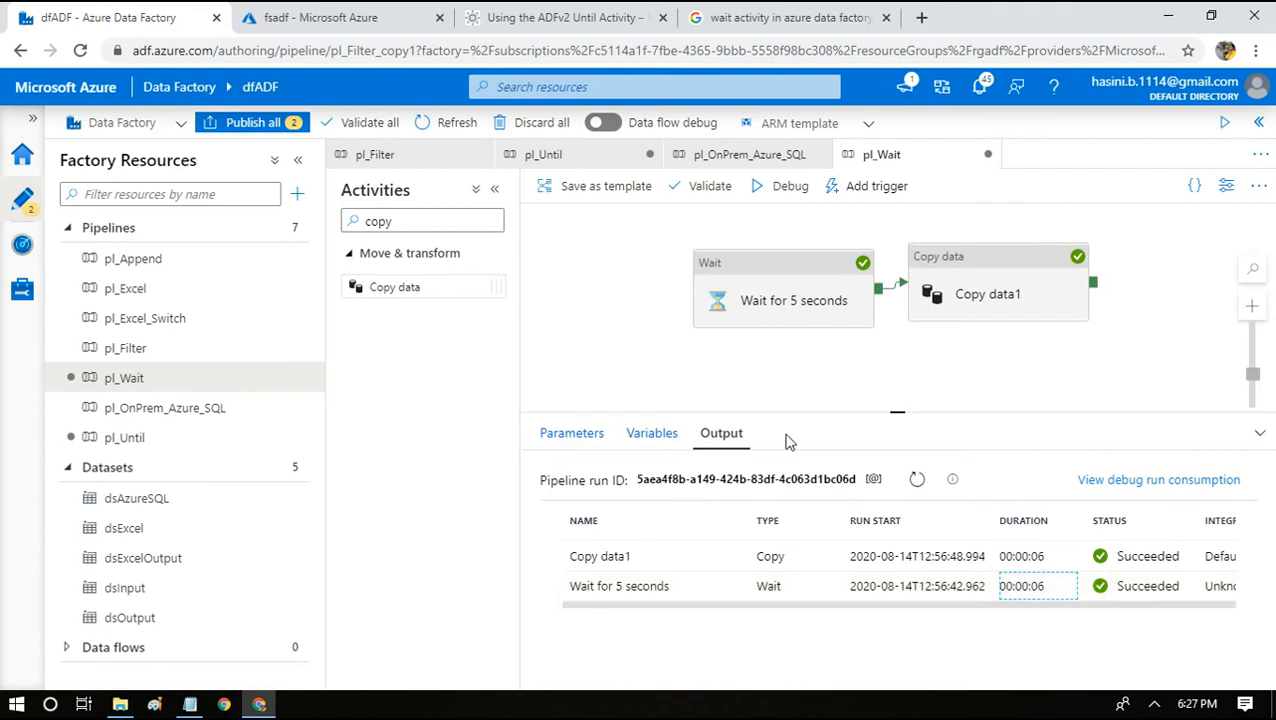
Switch to Notepad and clear all of the existing note text.
click(190, 704)
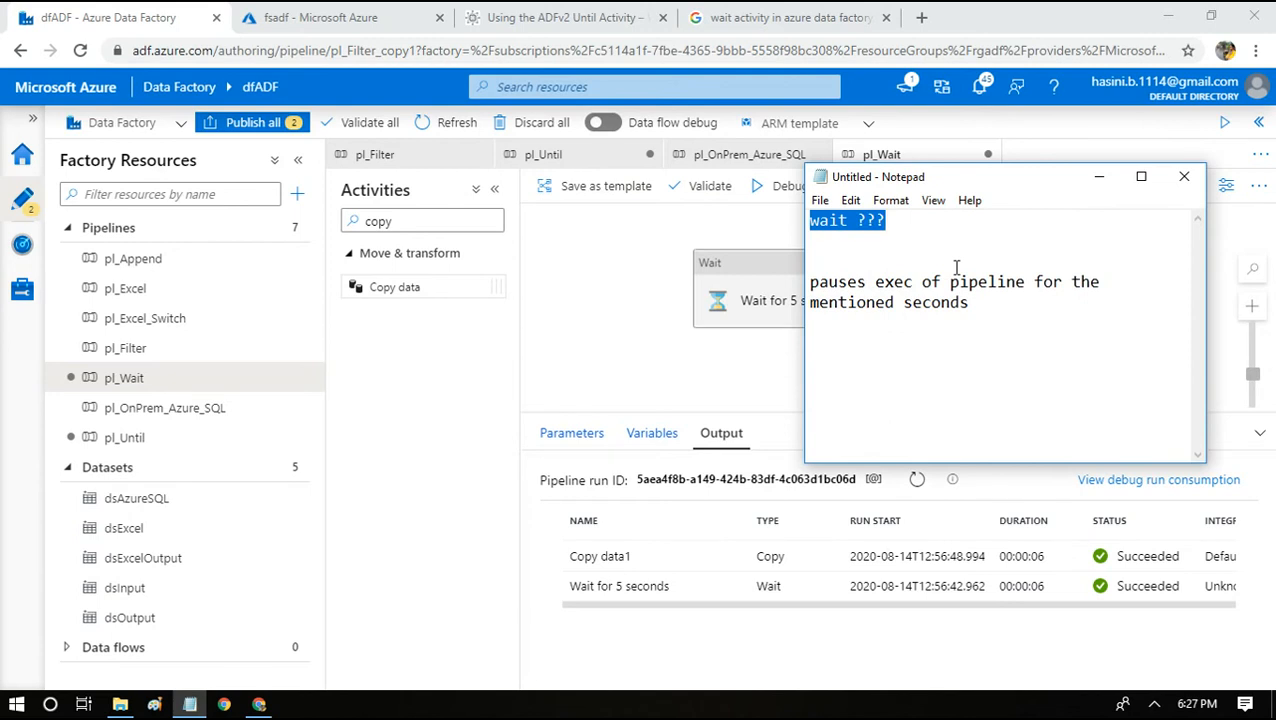
key(Delete)
key(ctrl+a)
key(Delete)
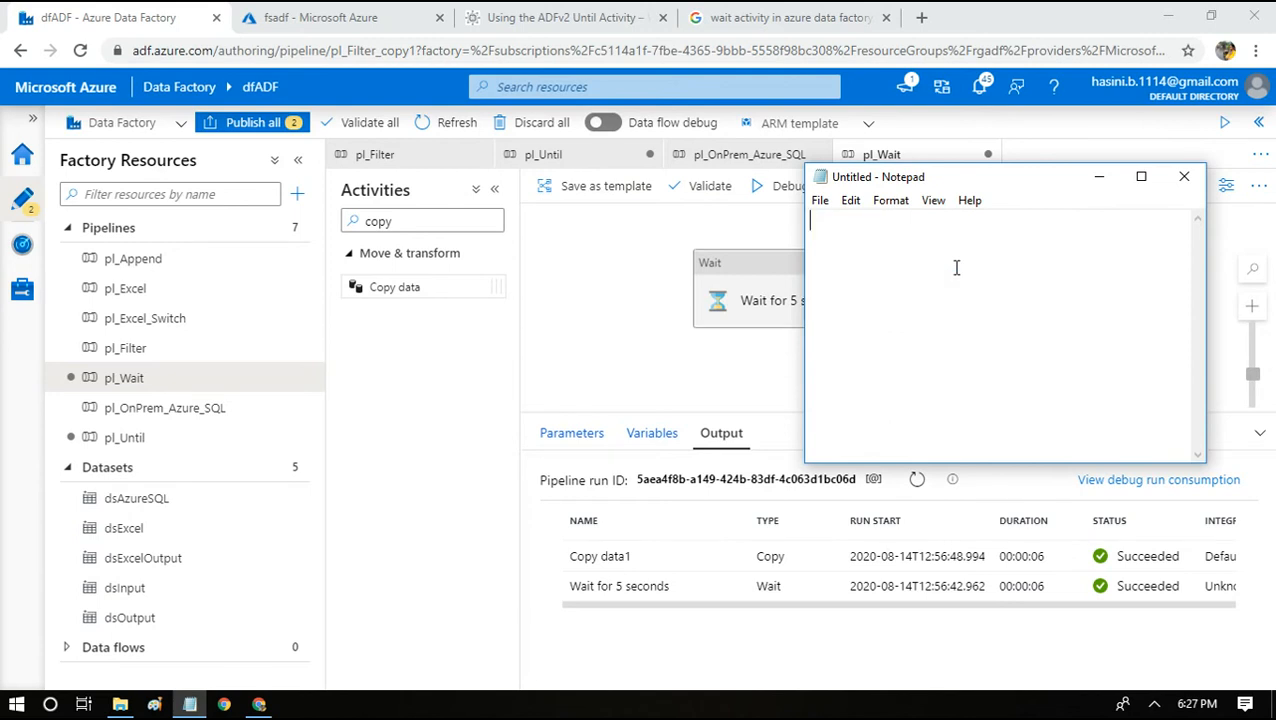
Write the note heading "looking for a file in a particular folder:".
text(looking for a file)
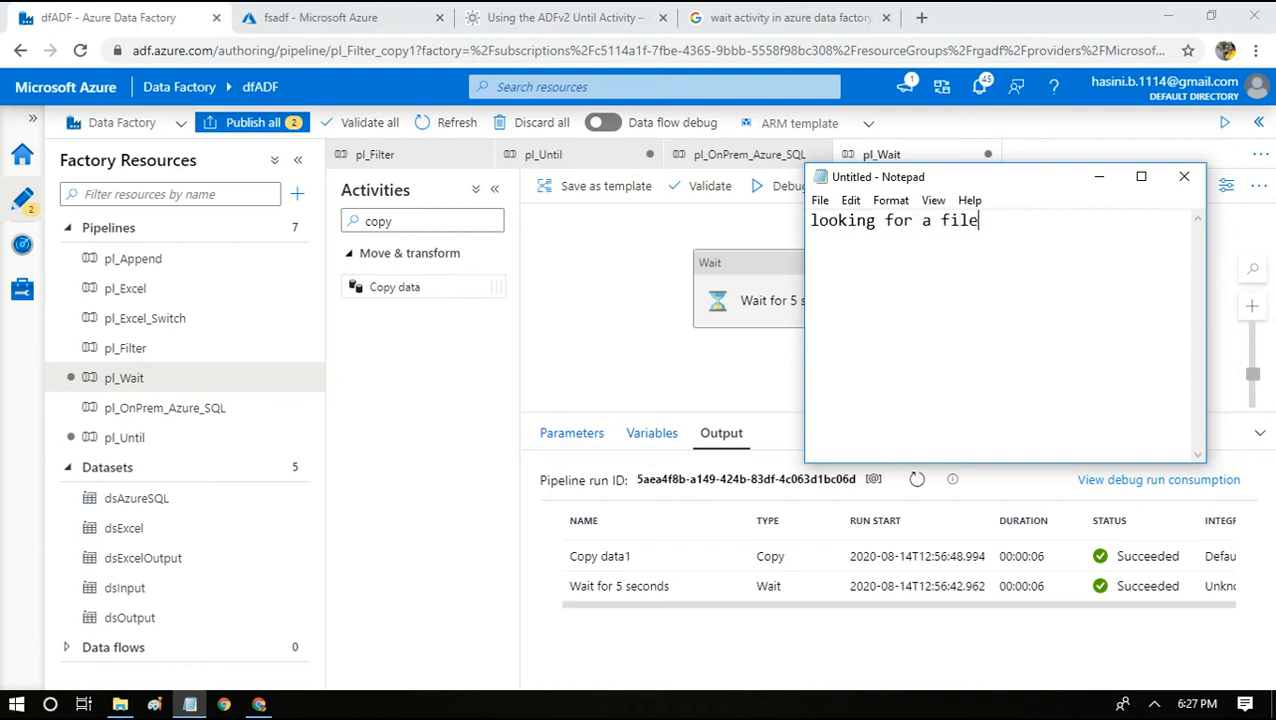
text( in a partic)
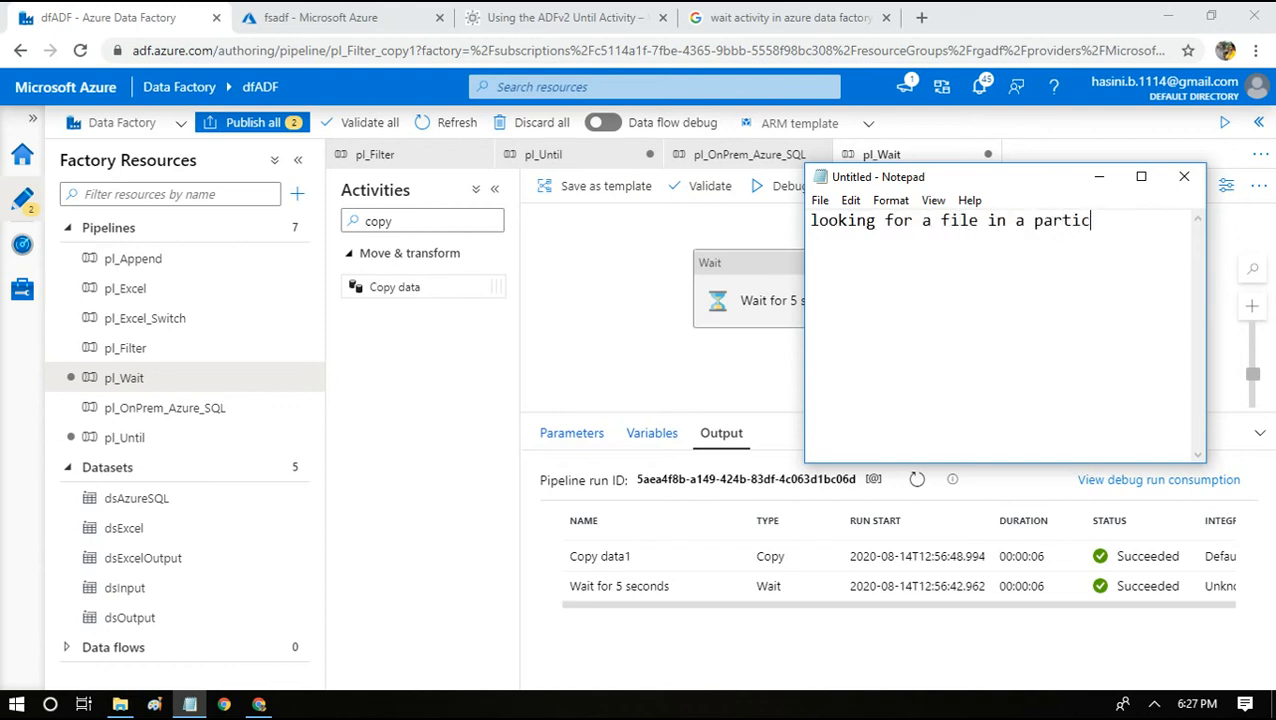
text(ular folder)
key(Return)
key(Return)
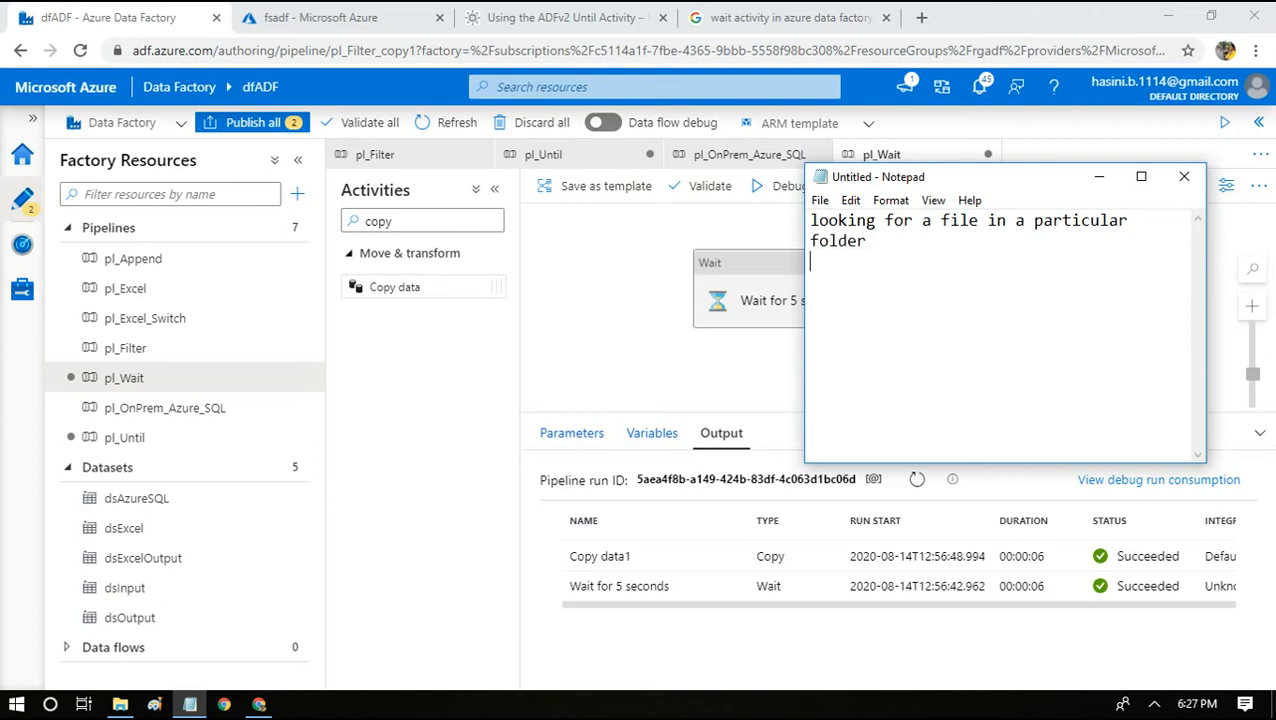
key(Up)
key(Up)
key(End)
text(:)
Add the line "until the file is available" and, below it, "keep on waiting()".
key(Down)
key(Down)
text(until the file)
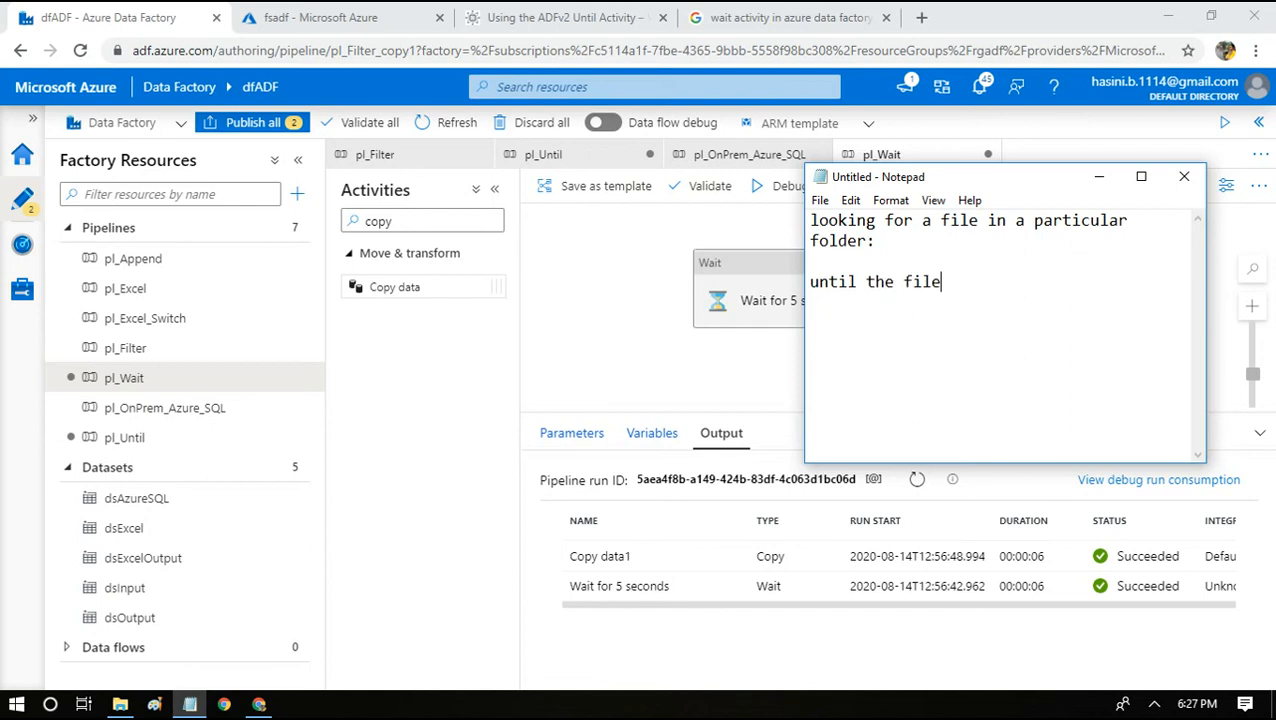
text( is availabl)
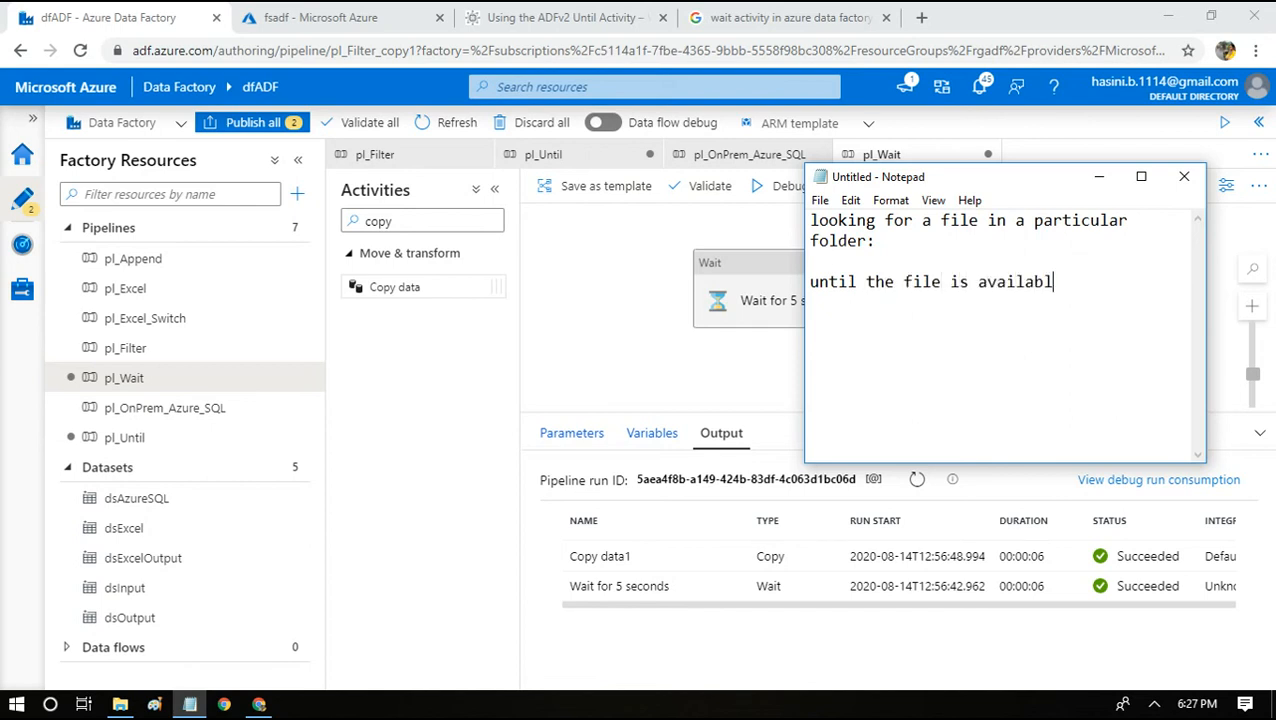
text(e waiting())
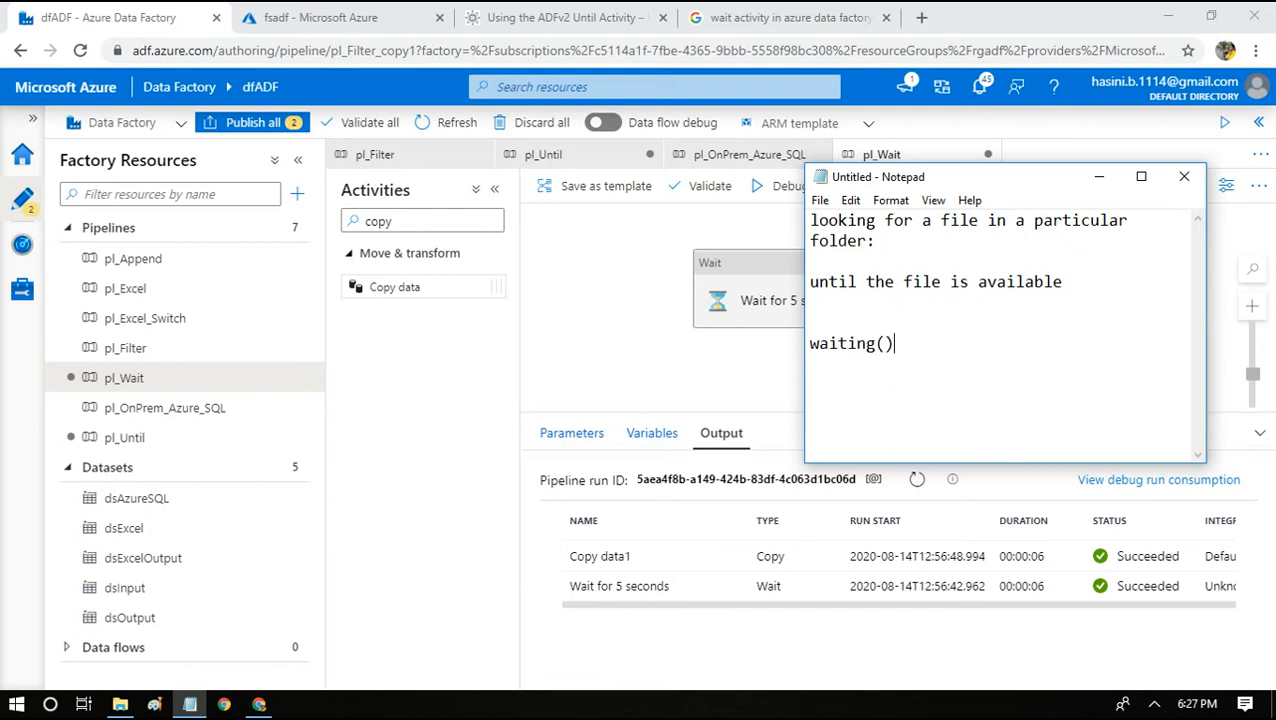
click(811, 343)
text(keep on)
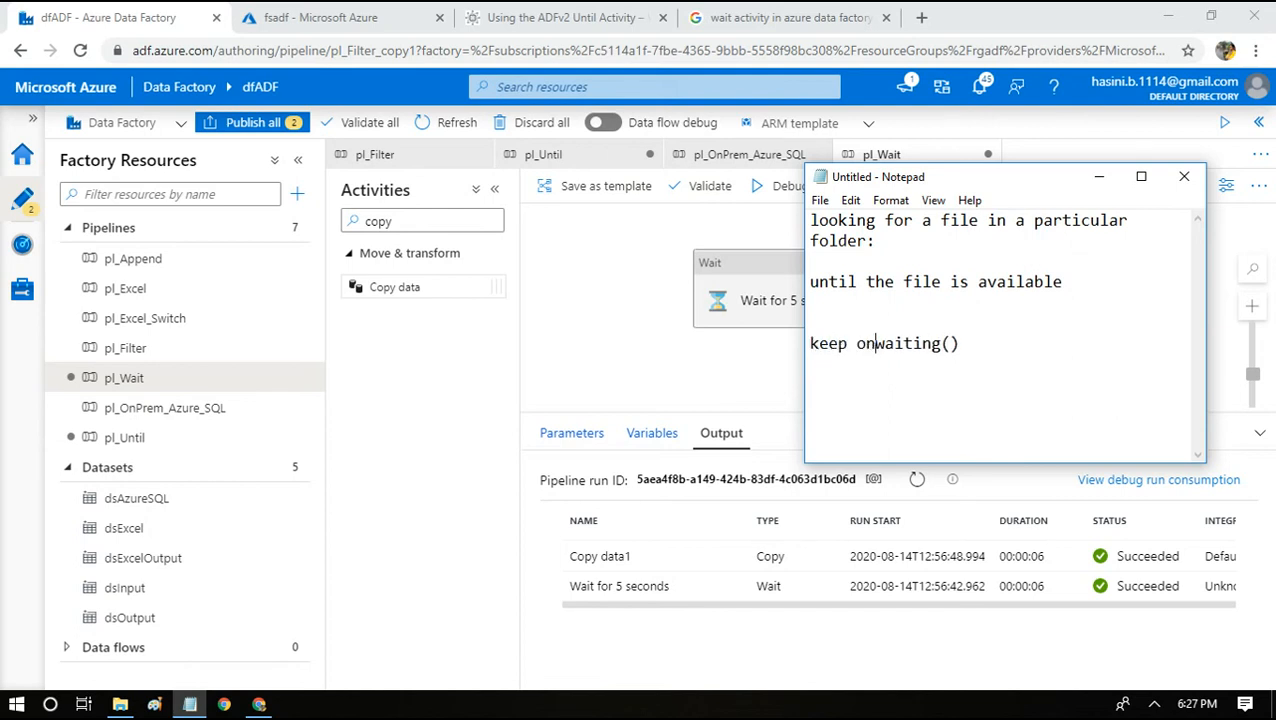
Add a closing line to the note reading "once file is available, copy the file".
key(End)
key(Return)
key(Return)
text(once )
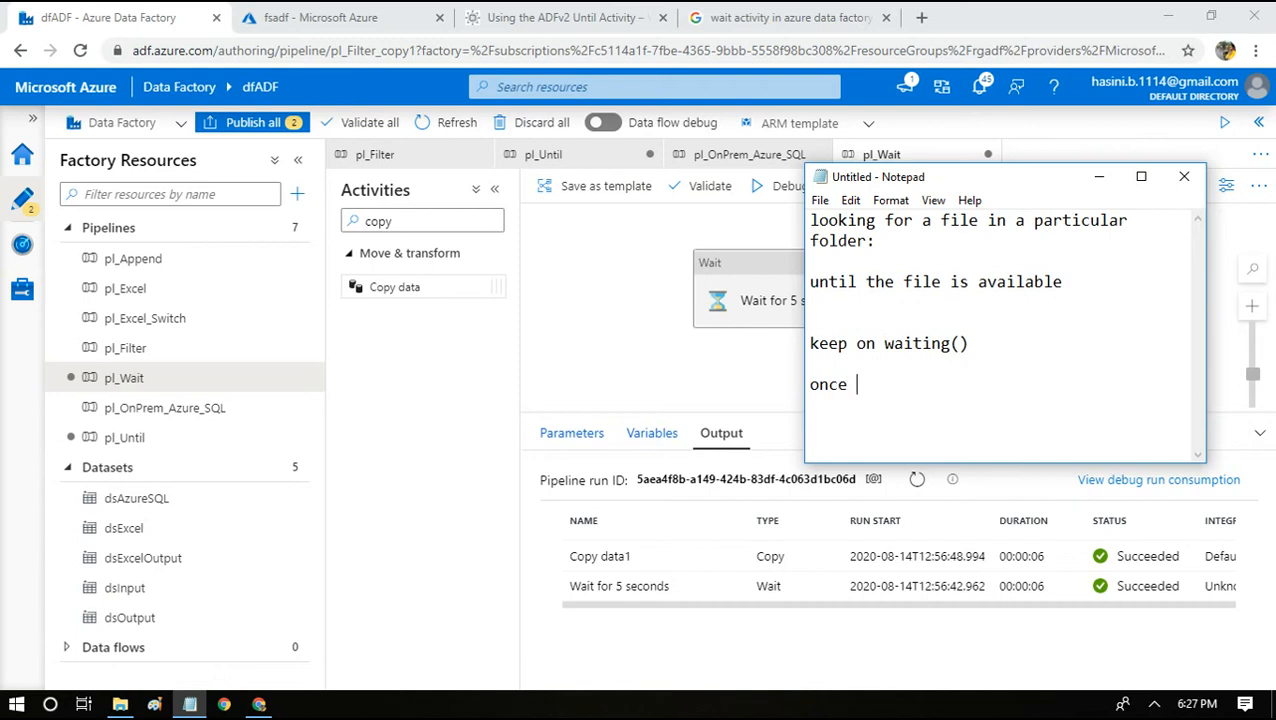
text(file is availanle)
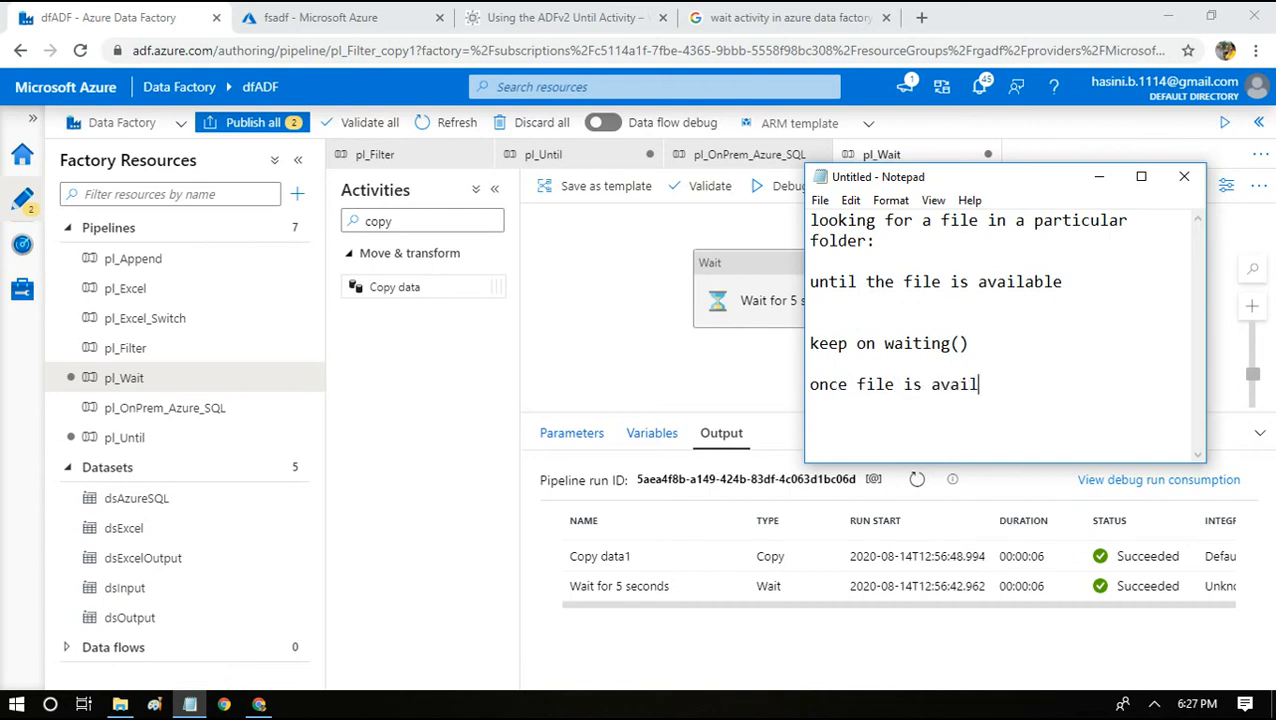
key(BackSpace)
key(BackSpace)
text(ble, copy tjr)
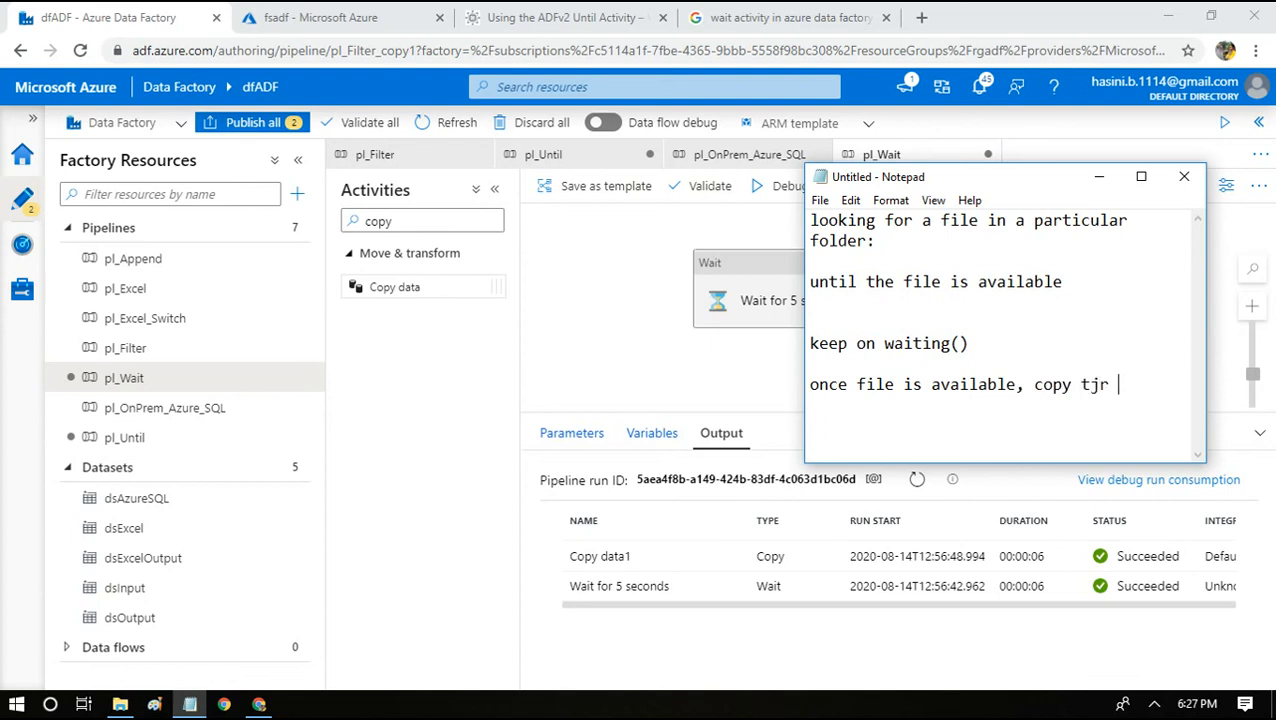
key(BackSpace)
key(BackSpace)
text(he file)
Highlight the note from its first line through "keep on waiting()".
key(Home)
key(Up)
key(Up)
key(Up)
key(Up)
key(Up)
key(Up)
key(Up)
key(Up)
key(shift+End)
key(shift+Down)
key(shift+Down)
key(shift+Down)
key(shift+Down)
key(shift+Down)
key(shift+Down)
key(shift+Down)
key(shift+Down)
key(shift+Down)
key(shift+Down)
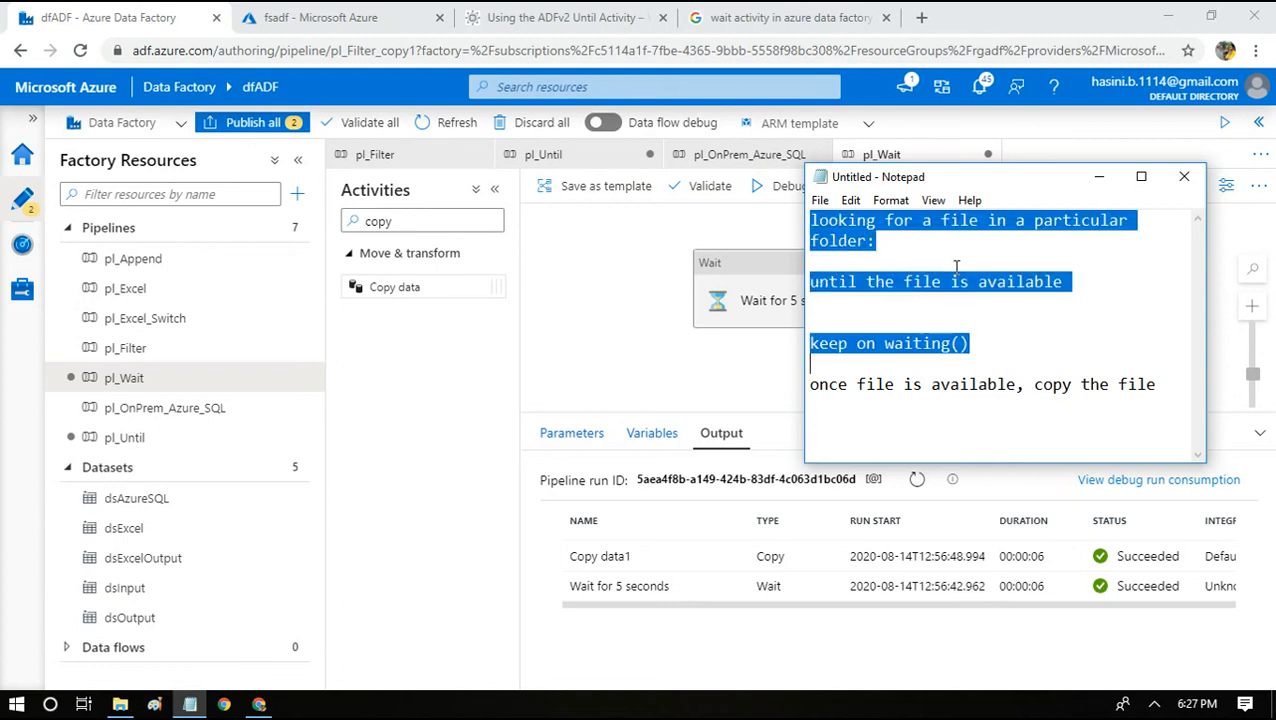
Add the lines "until" and "wait" at the end of the note, keeping all the existing text.
key(Delete)
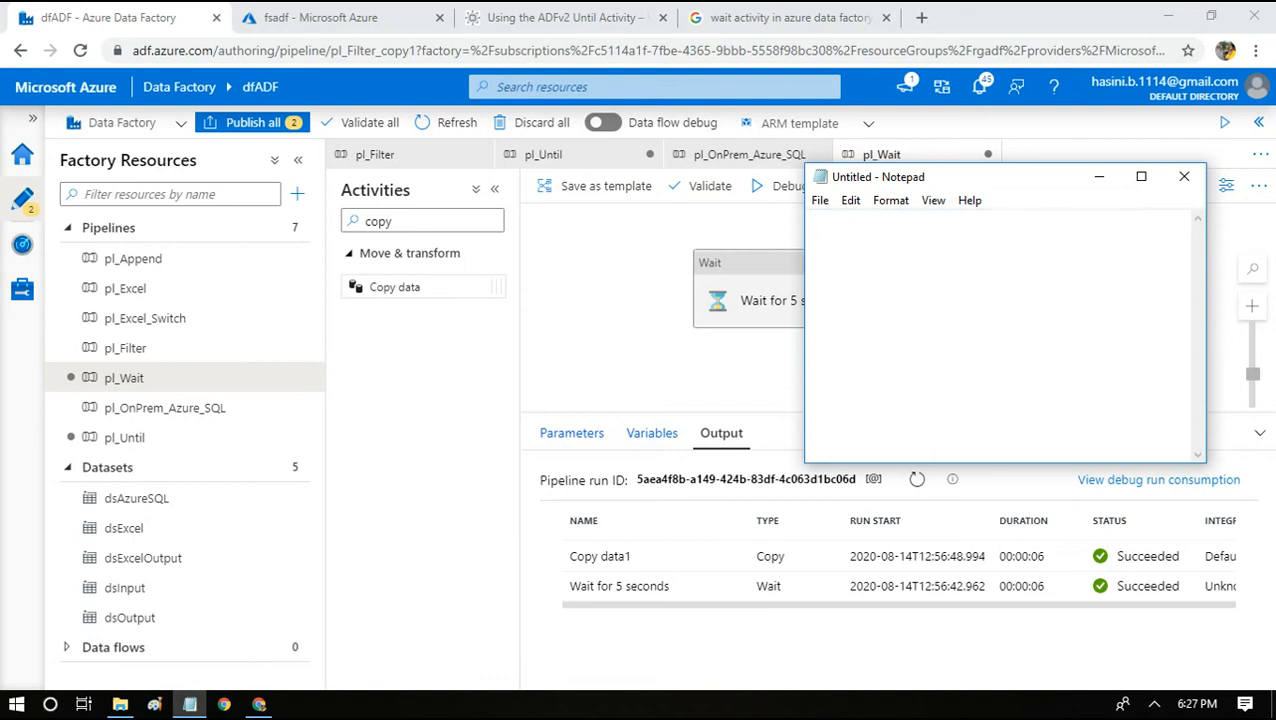
key(ctrl+z)
text(until the file is available)
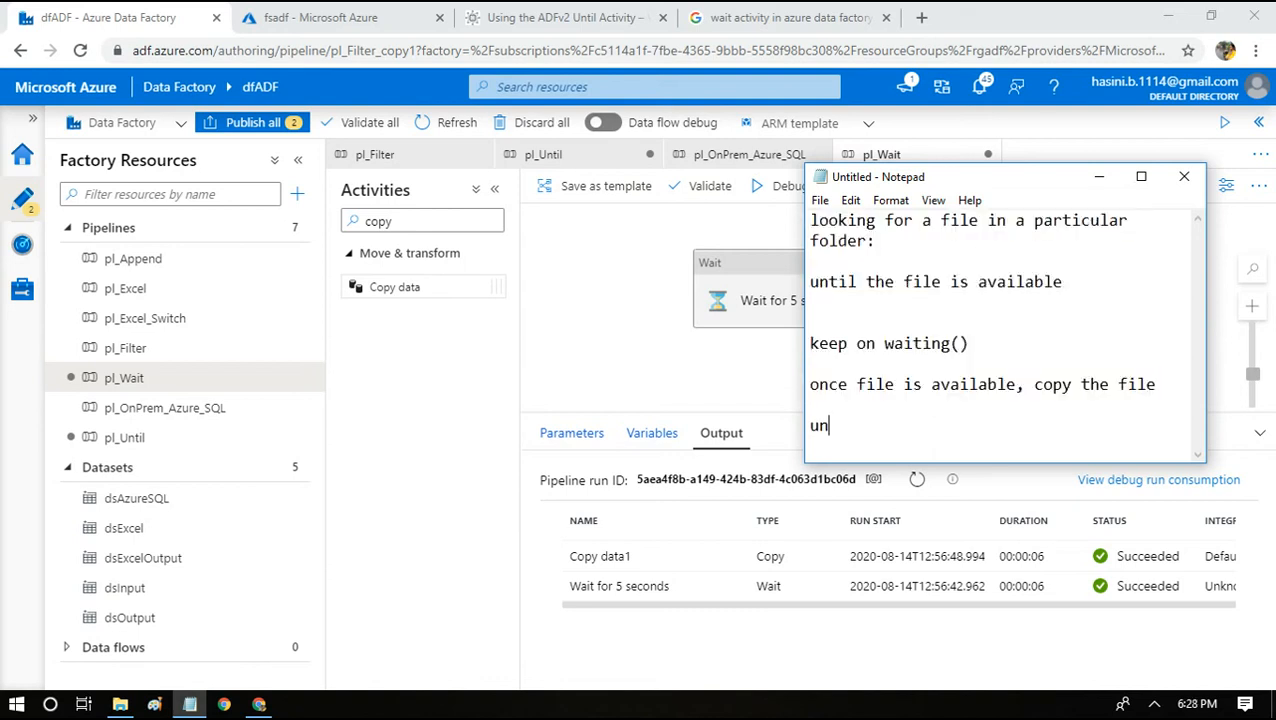
key(Return)
text(wait)
key(Return)
Extend the activity list at the end of the note with the lines "get meta data" and "copy".
text(copy)
key(Up)
key(BackSpace)
key(BackSpace)
key(BackSpace)
key(BackSpace)
text(met)
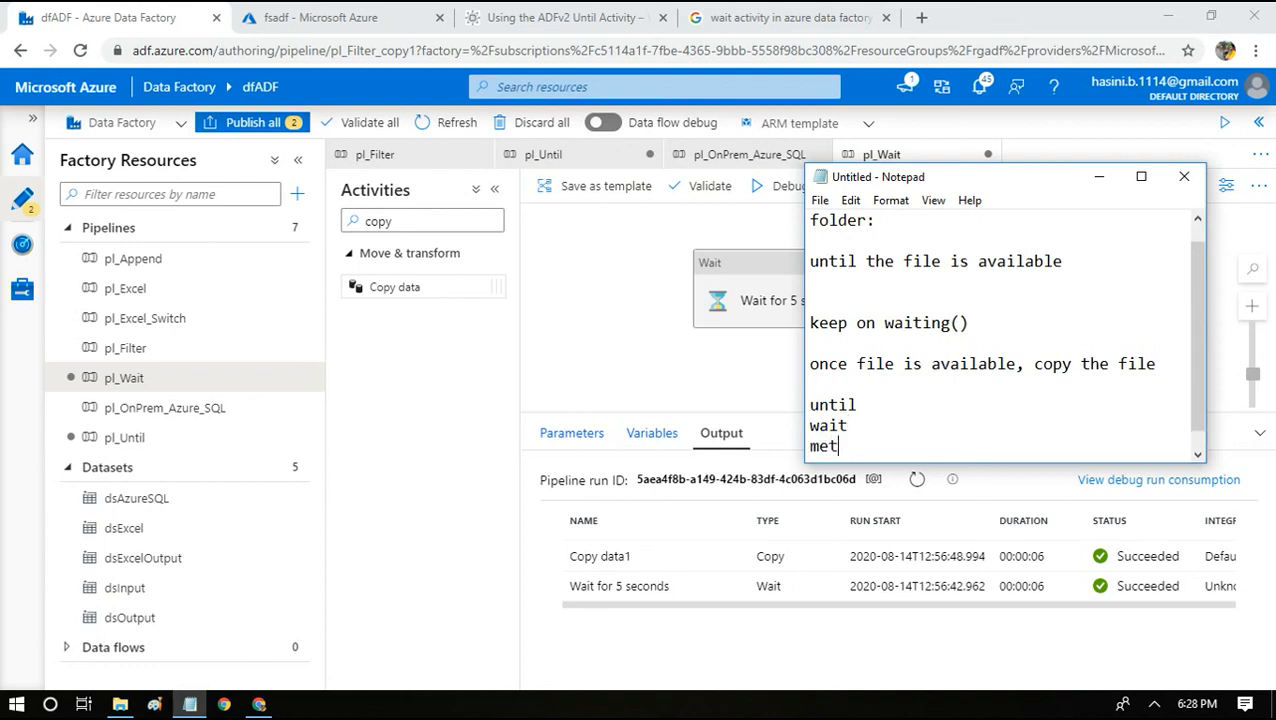
key(BackSpace)
key(BackSpace)
key(BackSpace)
text(get a)
key(BackSpace)
text(meta a)
key(BackSpace)
text(data)
key(Return)
text(copy)
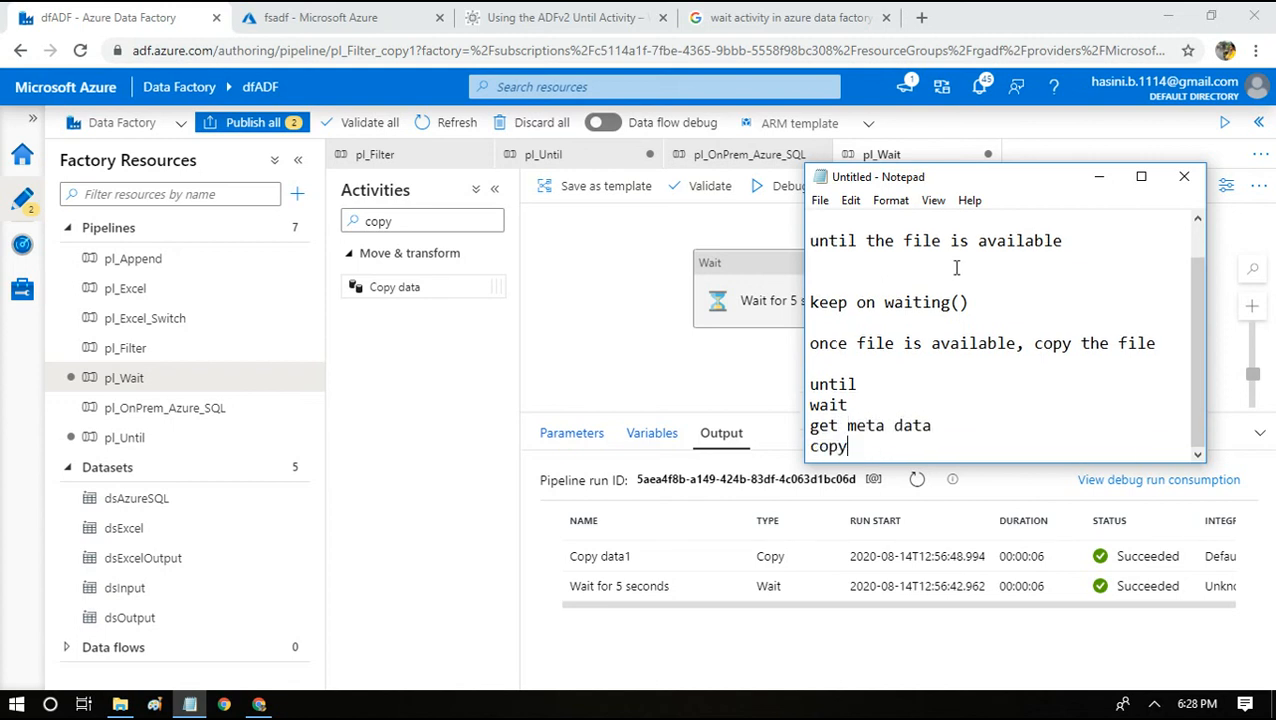
Highlight the four activity lines from "until" through "copy" in the note.
key(shift+Up)
key(shift+Up)
key(shift+Up)
key(shift+Up)
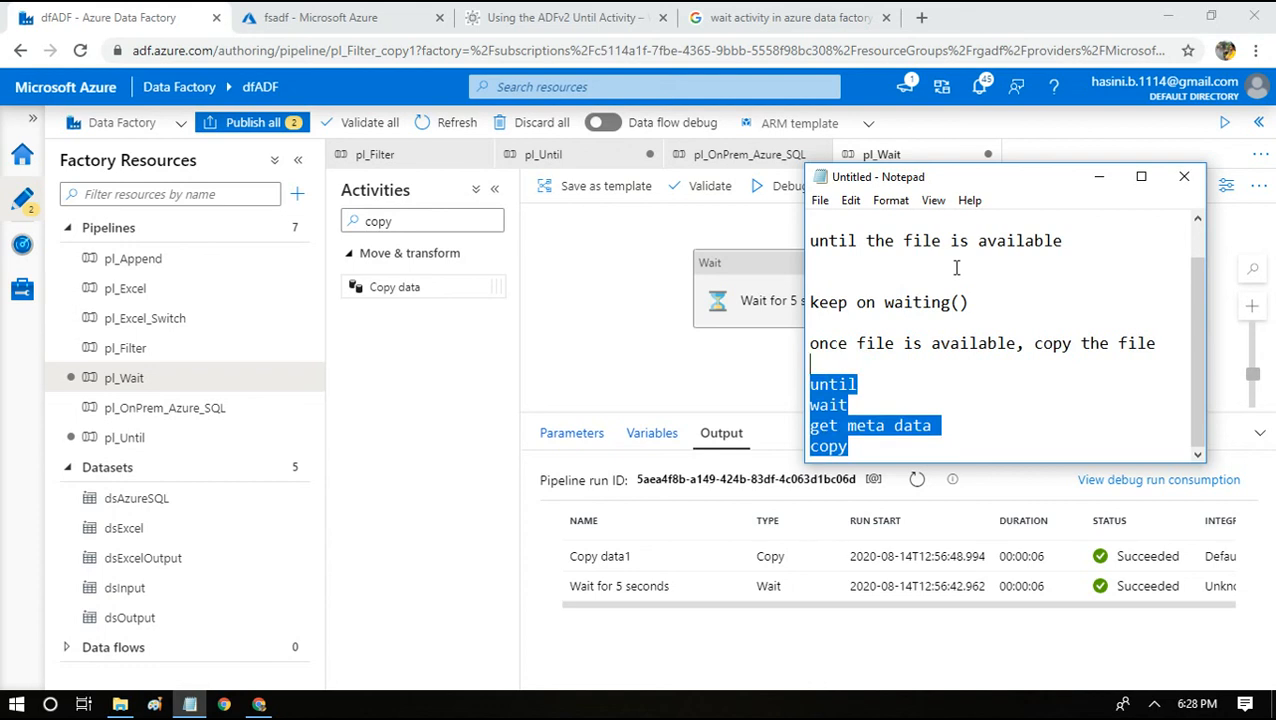
Highlight only the activity lines "wait" through "copy", leaving out "until".
key(Down)
key(shift+Right)
key(shift+Down)
key(shift+Down)
key(shift+Right)
key(shift+Right)
key(shift+Right)
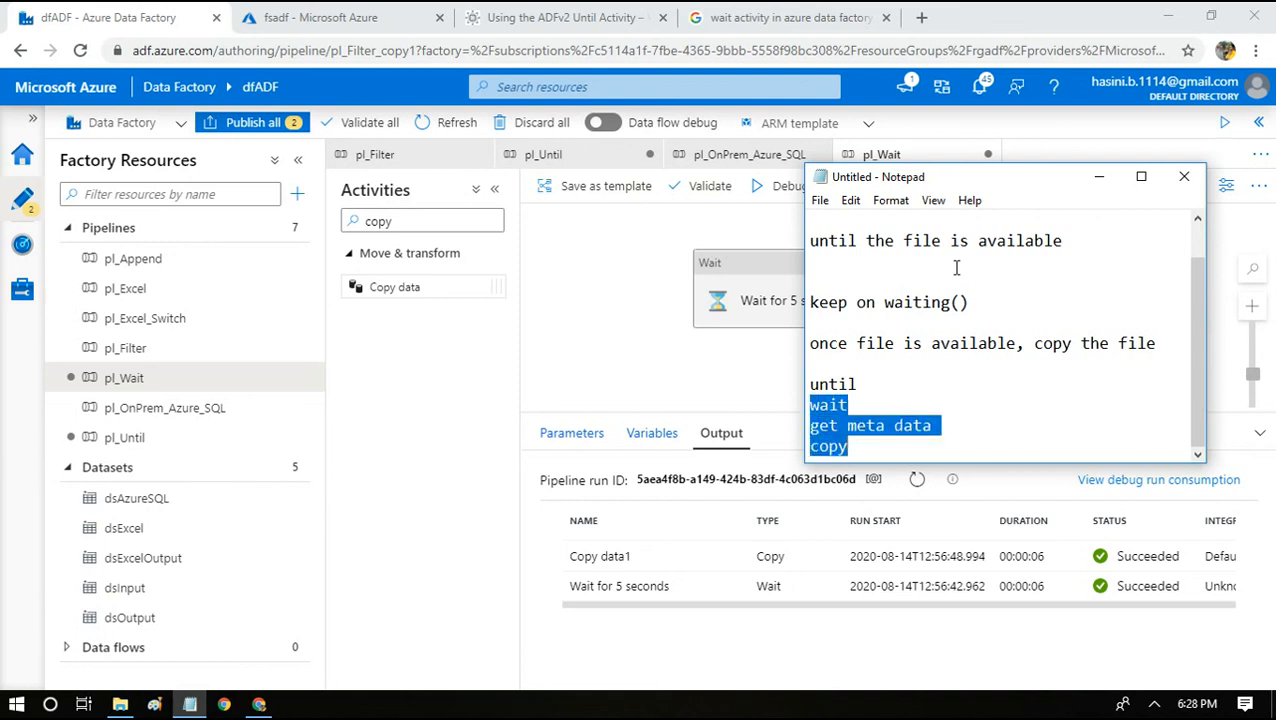
Highlight the single word "until" in the activity list, then clear the selection.
key(Up)
key(Up)
key(Up)
key(Home)
key(shift+End)
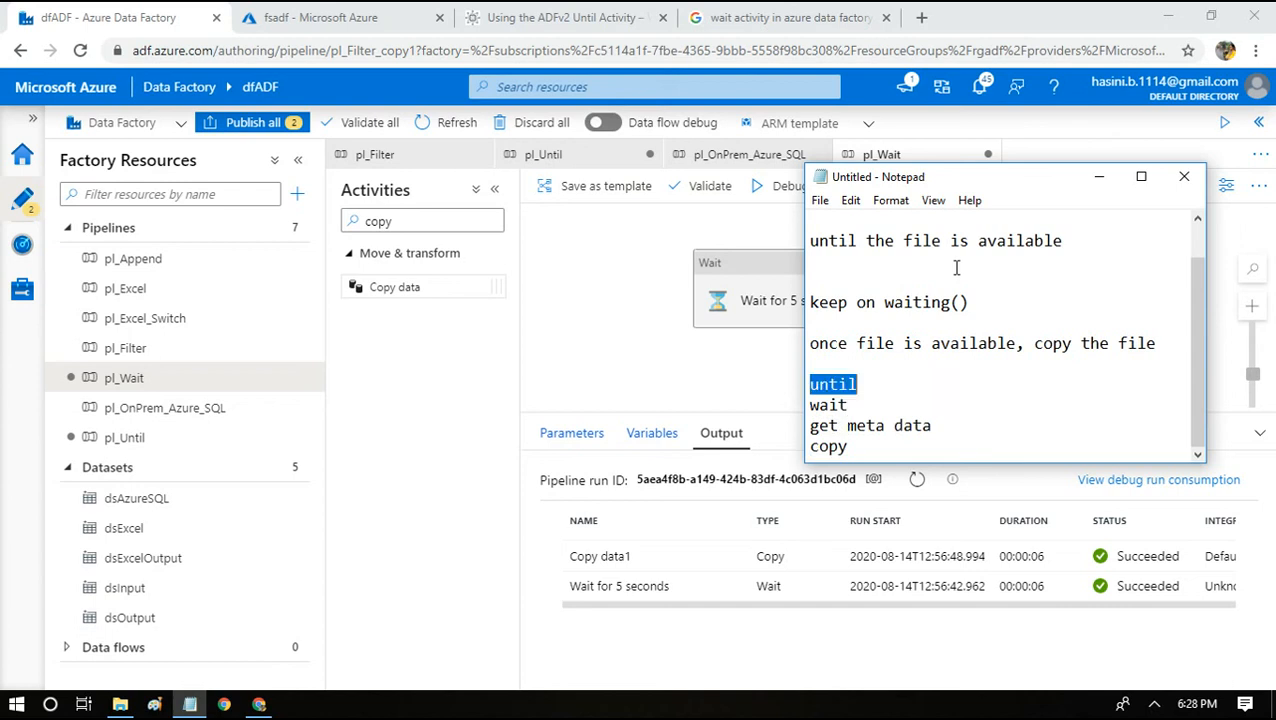
key(Down)
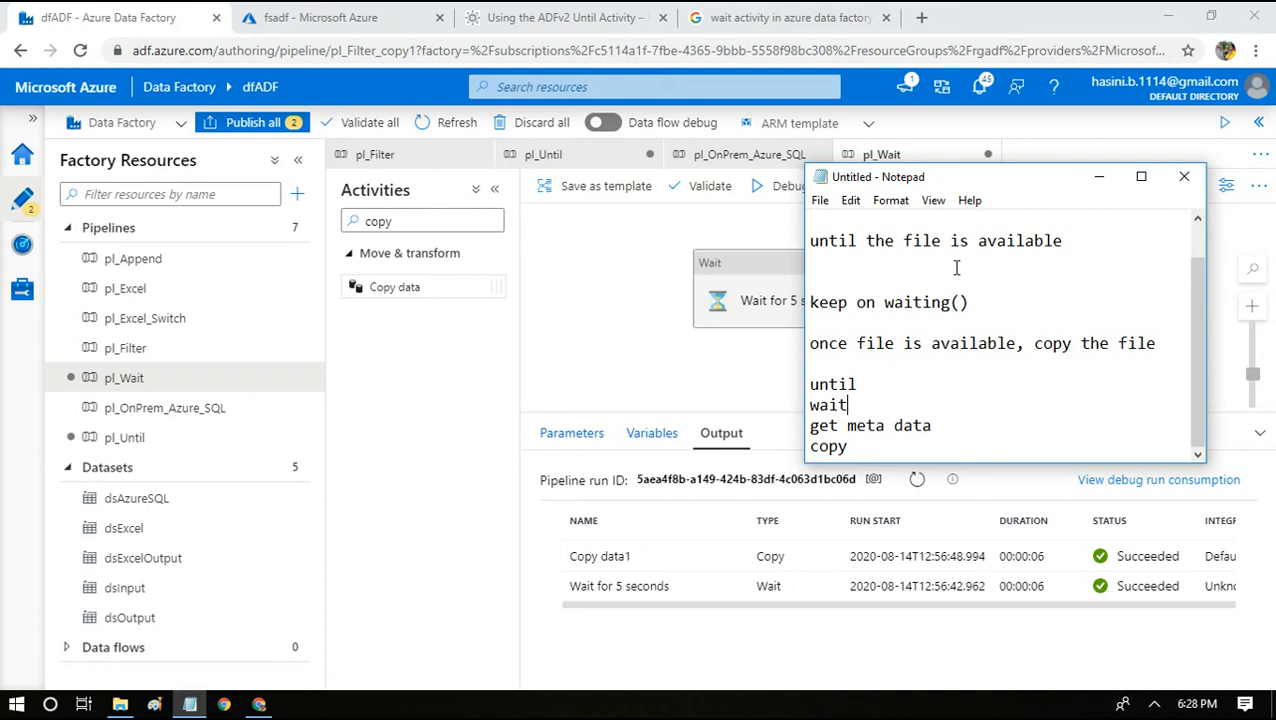
Highlight the use-case lines "keep on waiting()" and "once file is available, copy the file" above the activity list.
key(Up)
key(Up)
key(shift+Up)
key(shift+Up)
key(shift+Up)
key(shift+Up)
key(shift+Up)
key(shift+Up)
key(shift+Up)
key(shift+Up)
key(shift+Up)
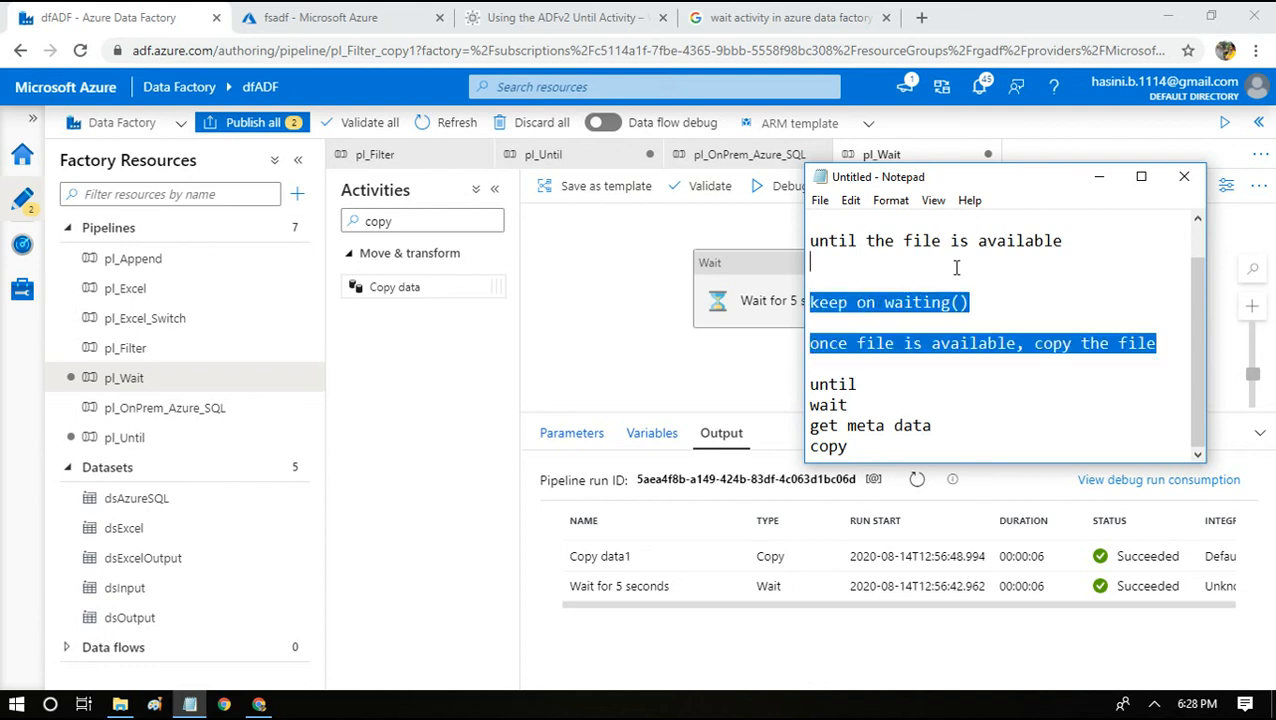
Shift the highlight from the use-case lines to the complete activity list, "until" through "copy".
key(shift+Down)
key(shift+Down)
key(shift+Down)
key(shift+Down)
key(shift+Down)
key(shift+Down)
key(shift+Down)
key(shift+Down)
key(shift+Down)
key(shift+Down)
key(shift+Down)
key(shift+Down)
key(shift+Down)
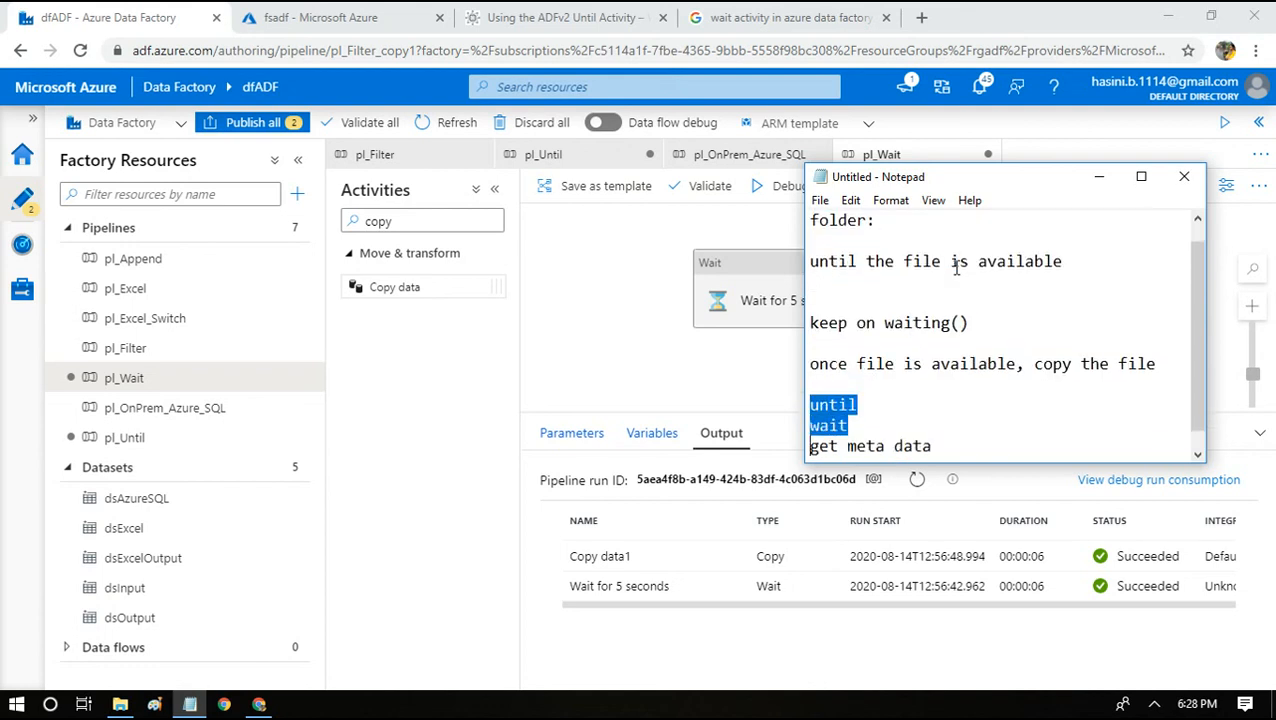
key(shift+Right)
key(shift+Right)
key(shift+Right)
key(shift+Right)
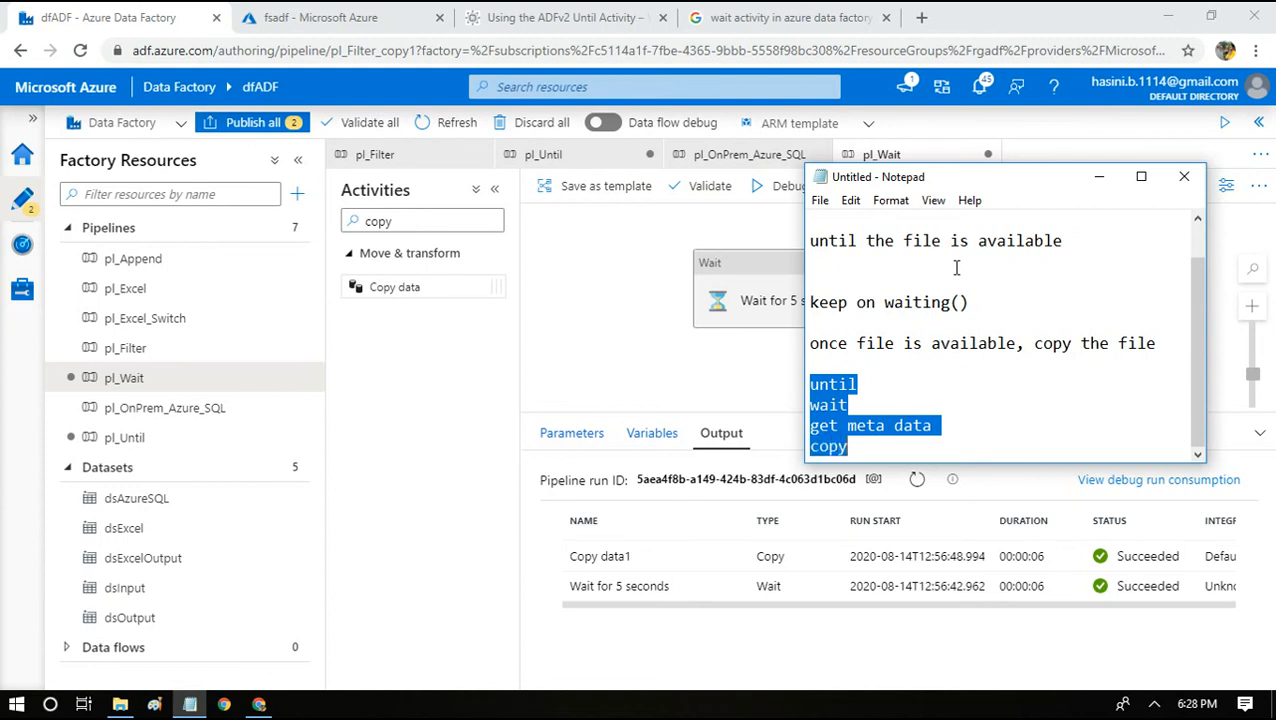